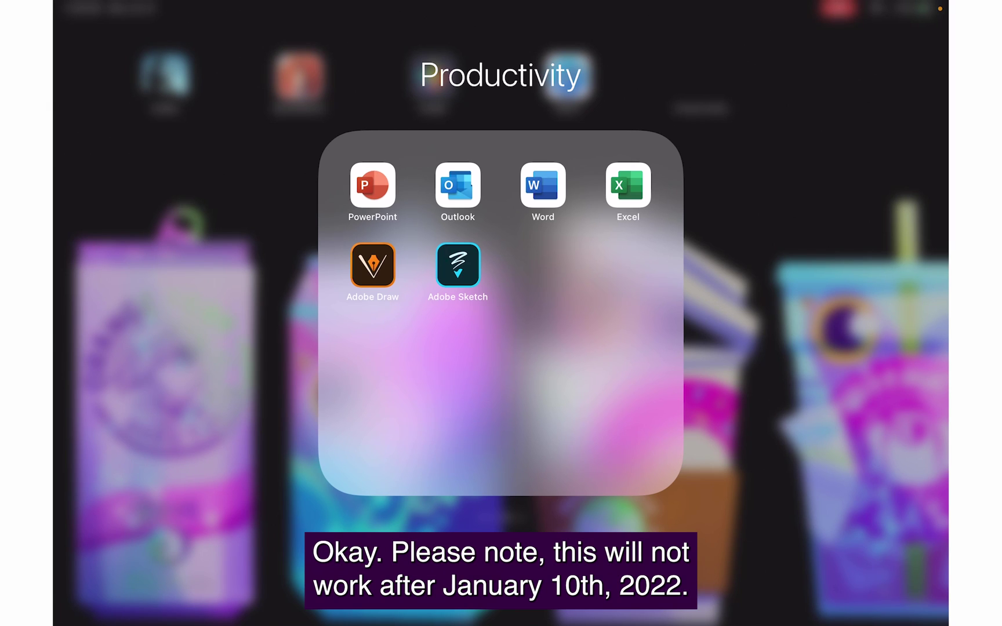
Launch Adobe Sketch, check the signed-in account, and go to the Work projects grid
left_click(458, 265)
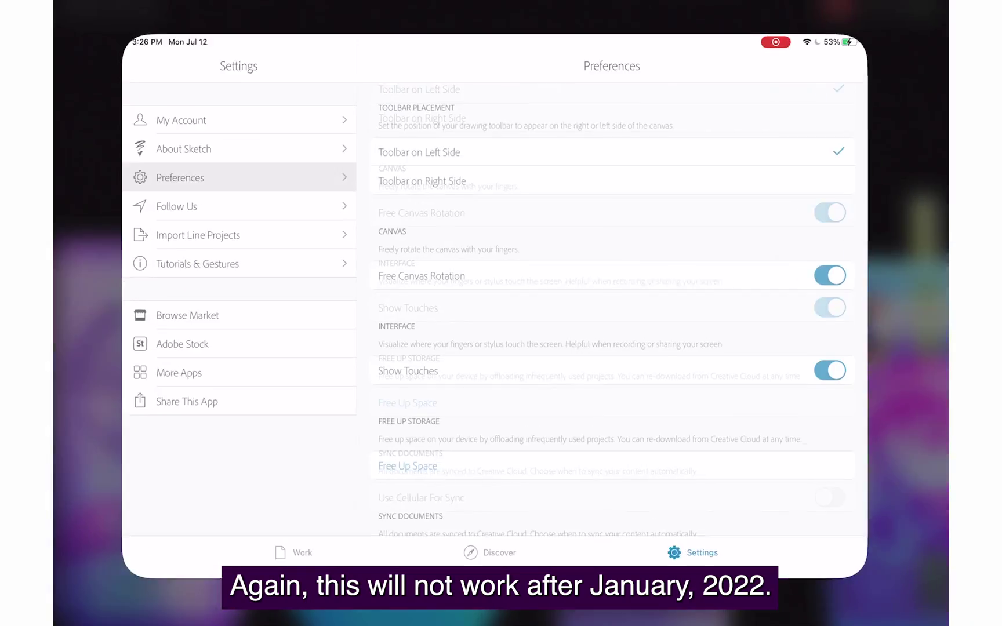
left_click(124, 99)
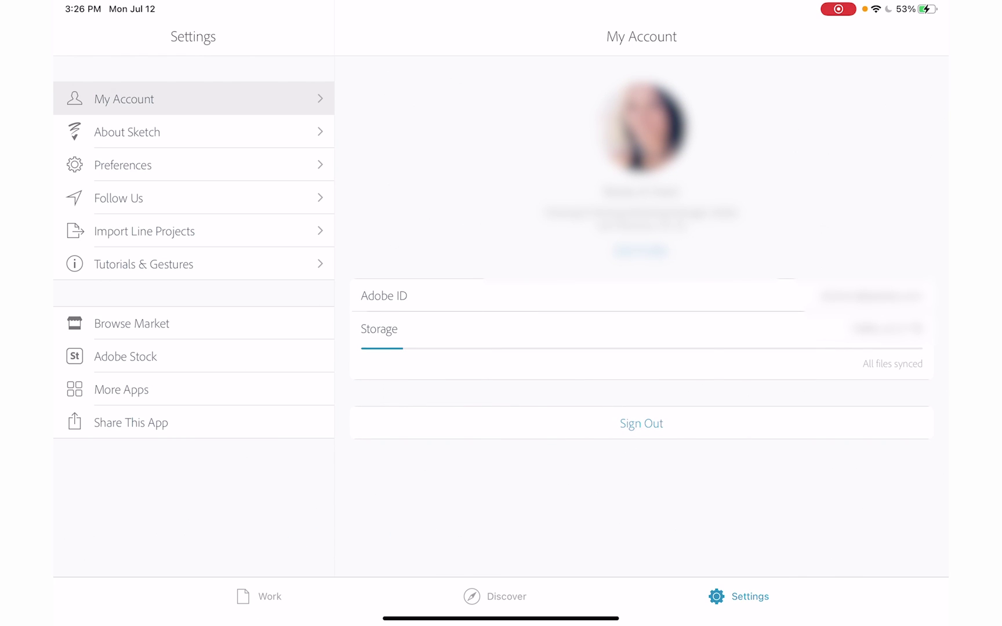
left_click(272, 600)
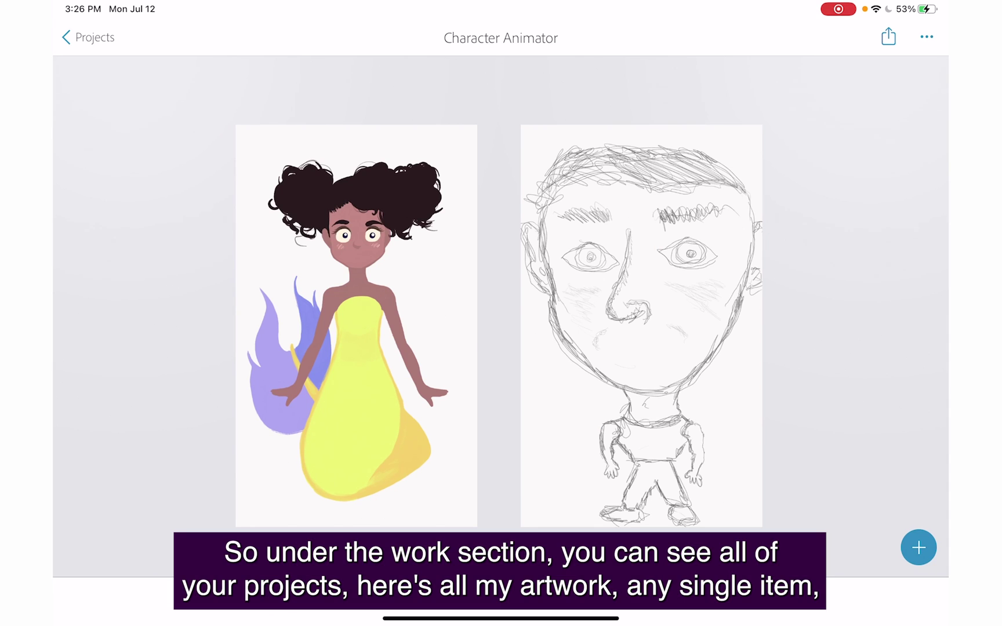
left_click(87, 38)
Open the four-artwork project group and its starry-sky painting
scroll(714, 217, "down", 3)
scroll(729, 366, "up", 10)
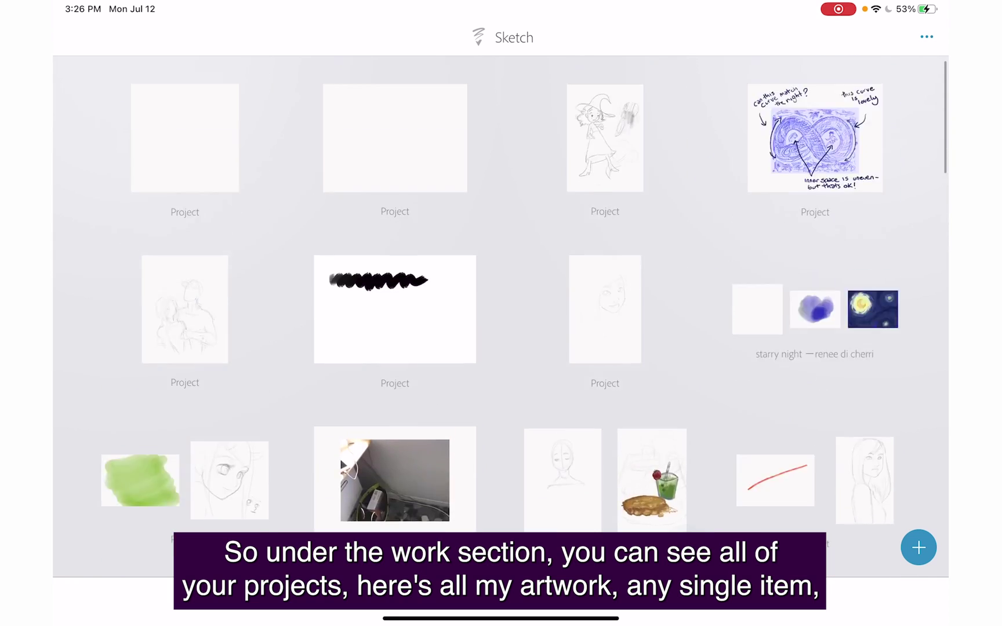
scroll(728, 365, "down", 10)
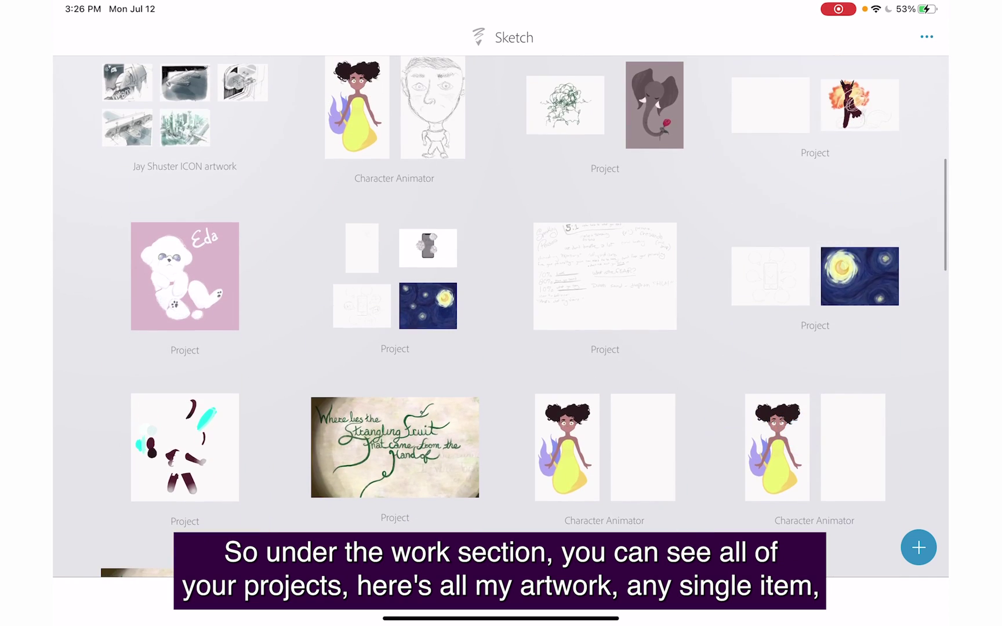
left_click(428, 252)
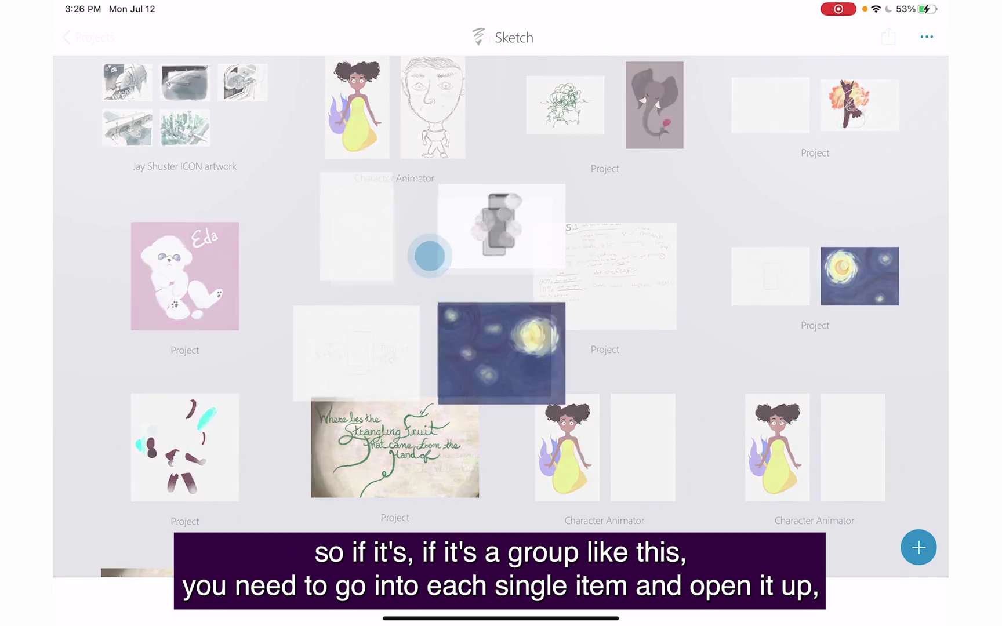
left_click_drag(872, 264, 882, 163)
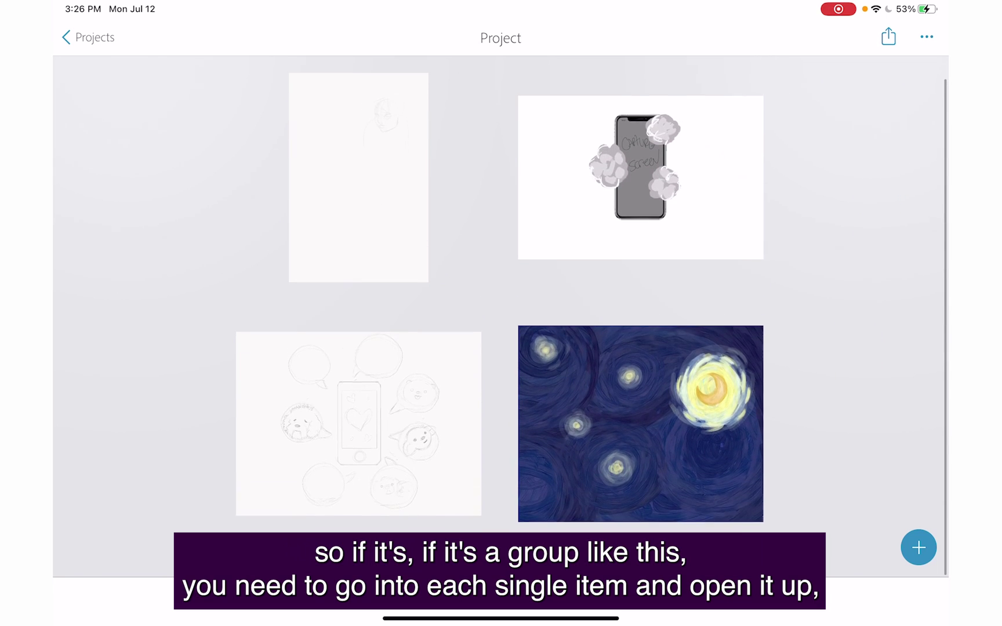
left_click(640, 430)
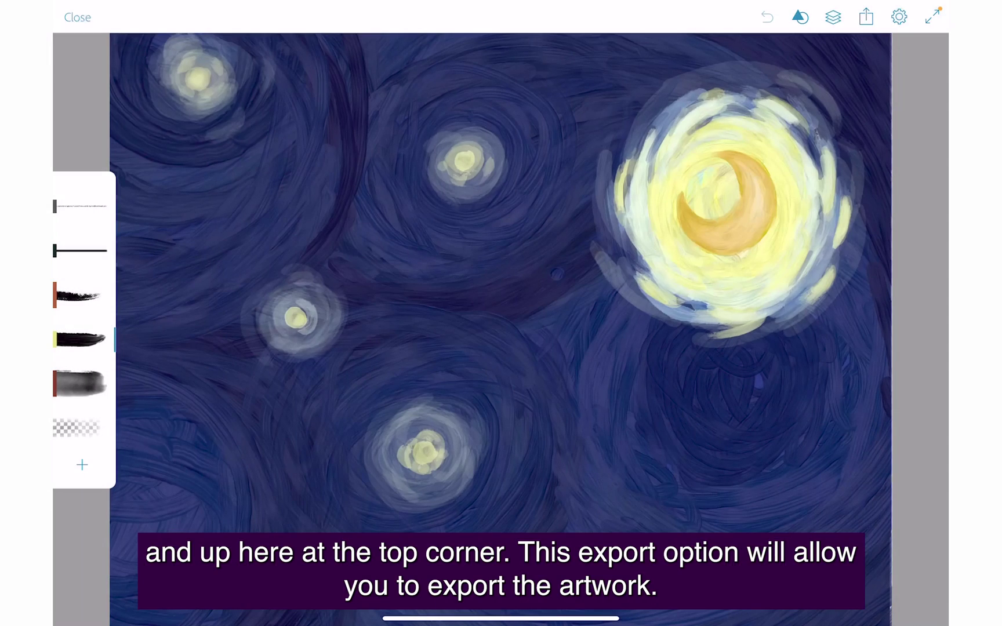
Review the painting's export choices: Adobe Desktop Apps, Link to Project, Behance, Creative Cloud Files as PSD
left_click(864, 21)
left_click(842, 88)
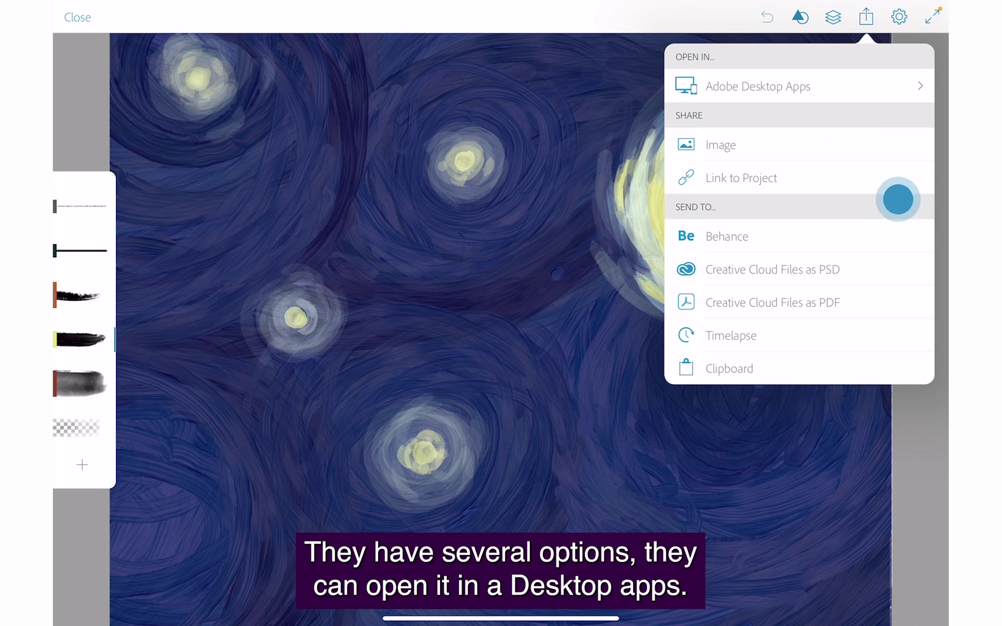
left_click(833, 190)
left_click_drag(833, 190, 870, 240)
left_click(884, 279)
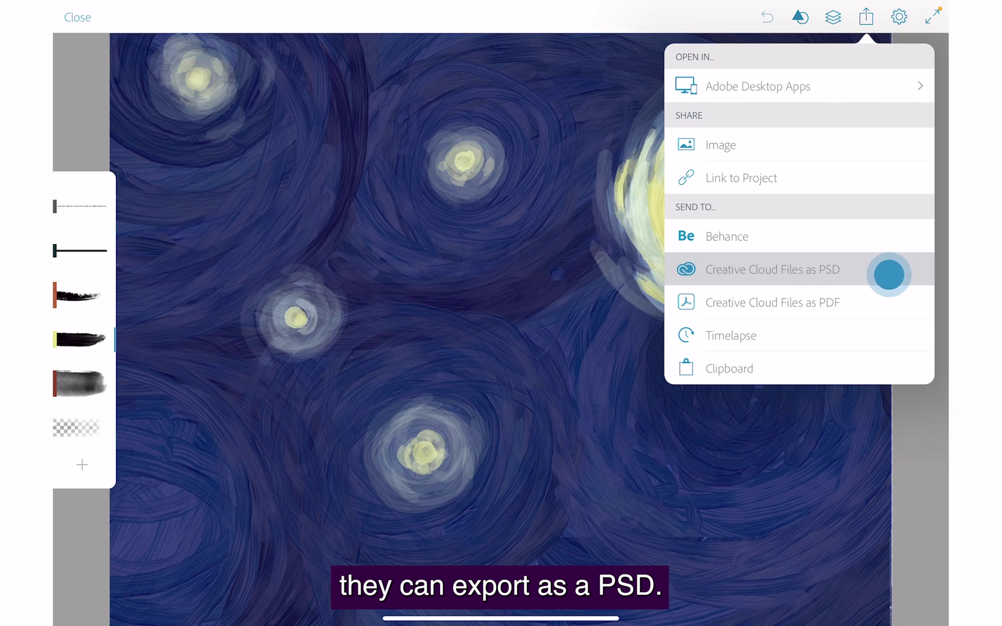
left_click_drag(884, 279, 940, 275)
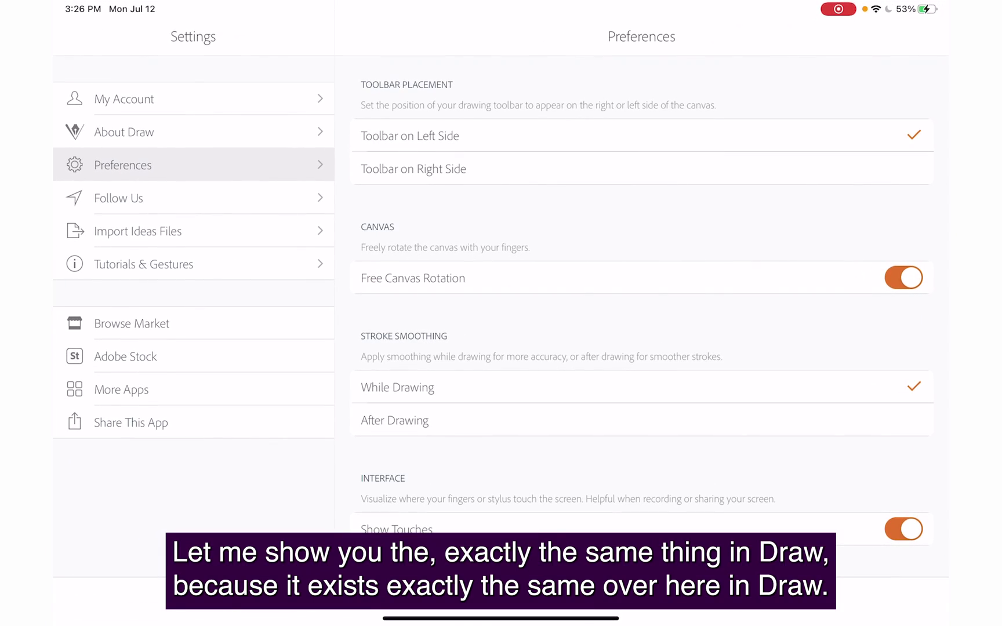
Open the Sample project's larger astronaut image in Adobe Draw and show its export options
left_click(286, 592)
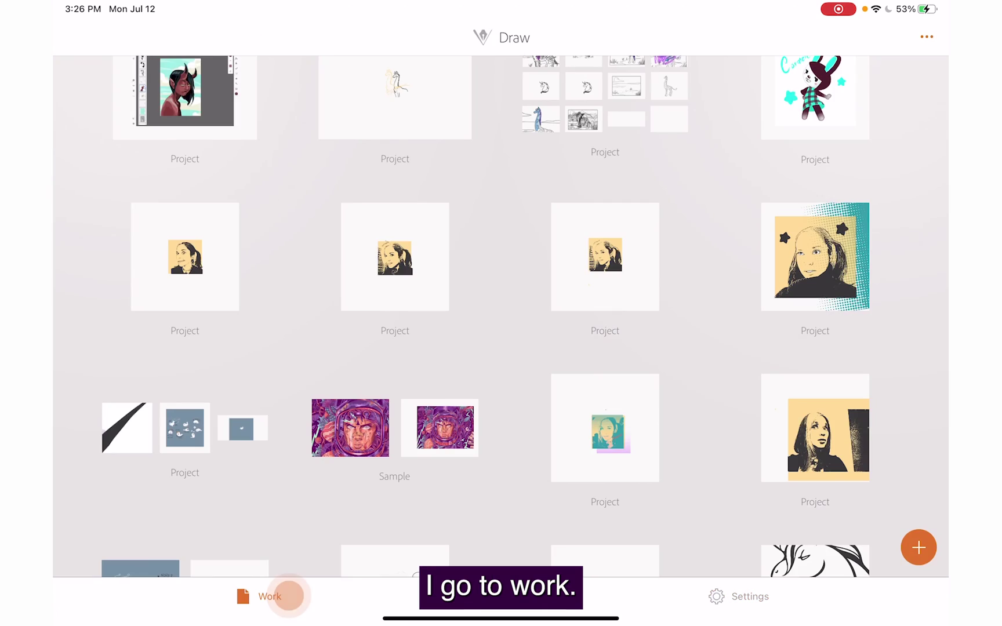
scroll(501, 313, "up", 5)
scroll(501, 313, "down", 8)
scroll(761, 269, "down", 5)
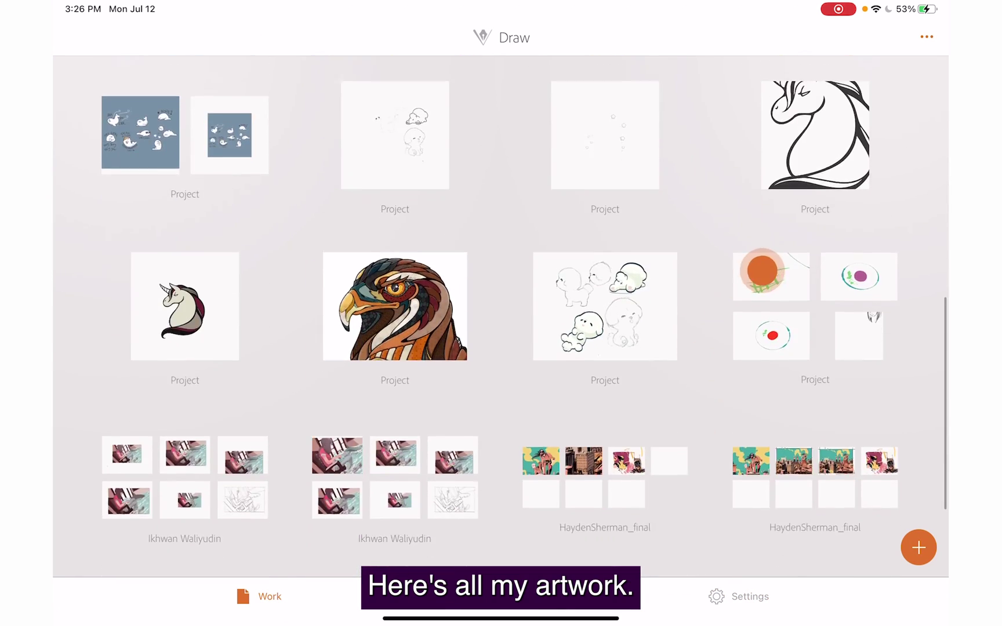
scroll(745, 365, "up", 9)
left_click(415, 513)
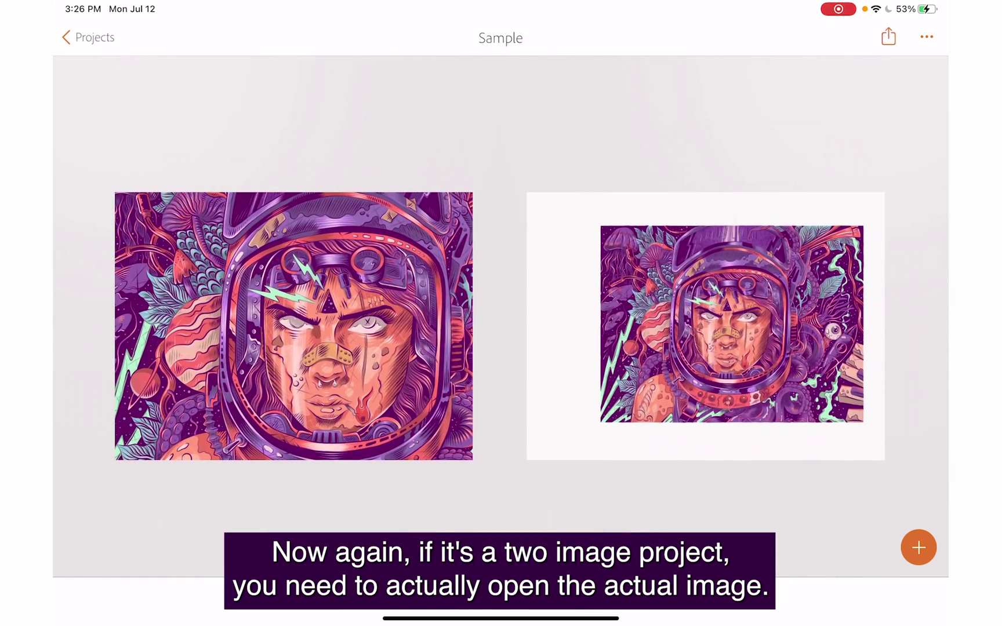
left_click(293, 326)
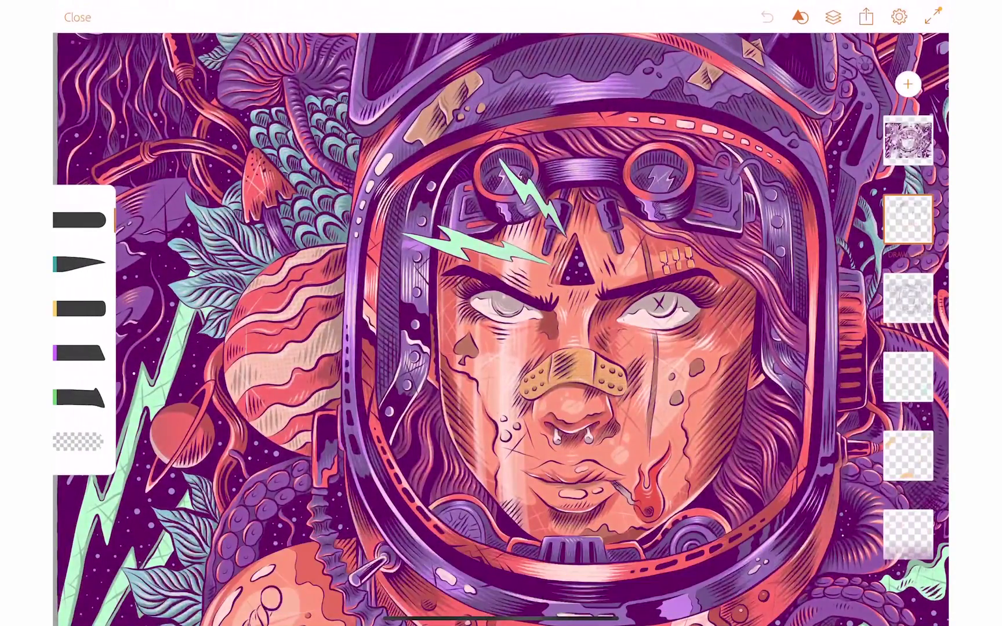
left_click(866, 17)
Choose Adobe Desktop Apps from the astronaut drawing's export options
left_click(844, 93)
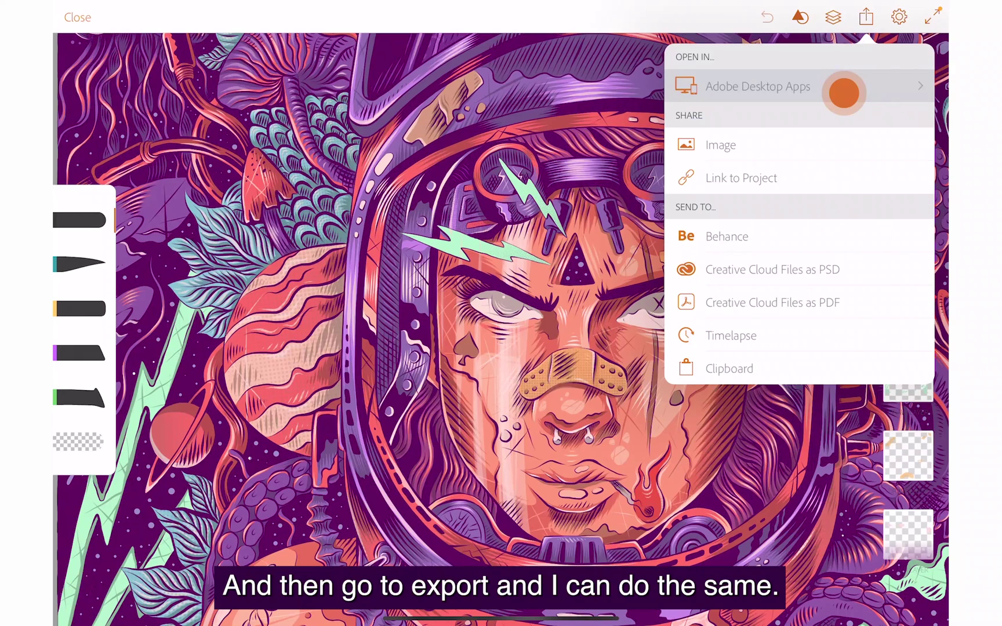
left_click_drag(843, 93, 910, 194)
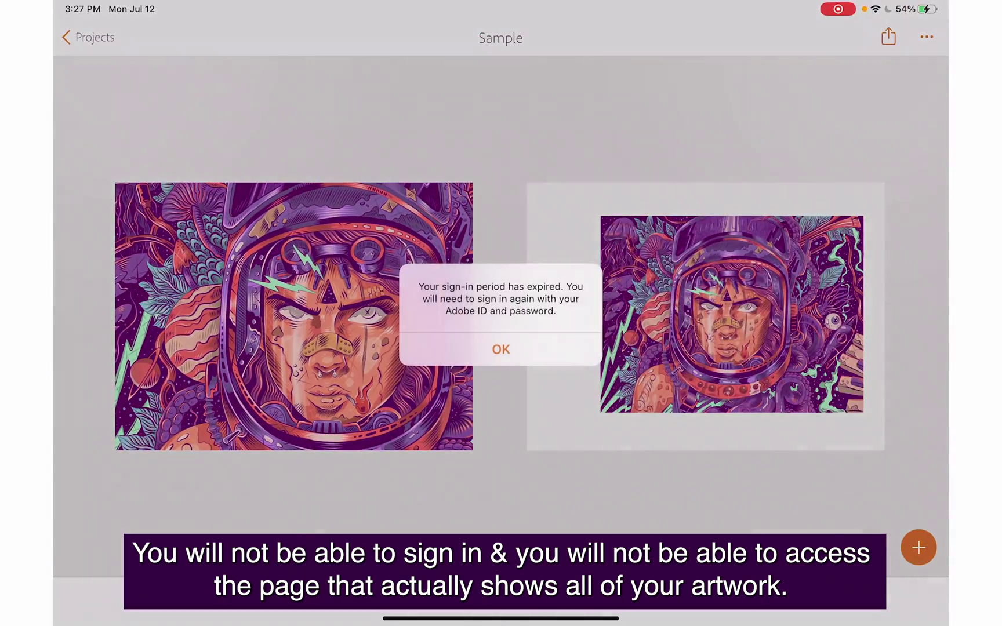
Leave the Sample project, close the starry painting, and return to the Sketch projects grid
left_click(104, 36)
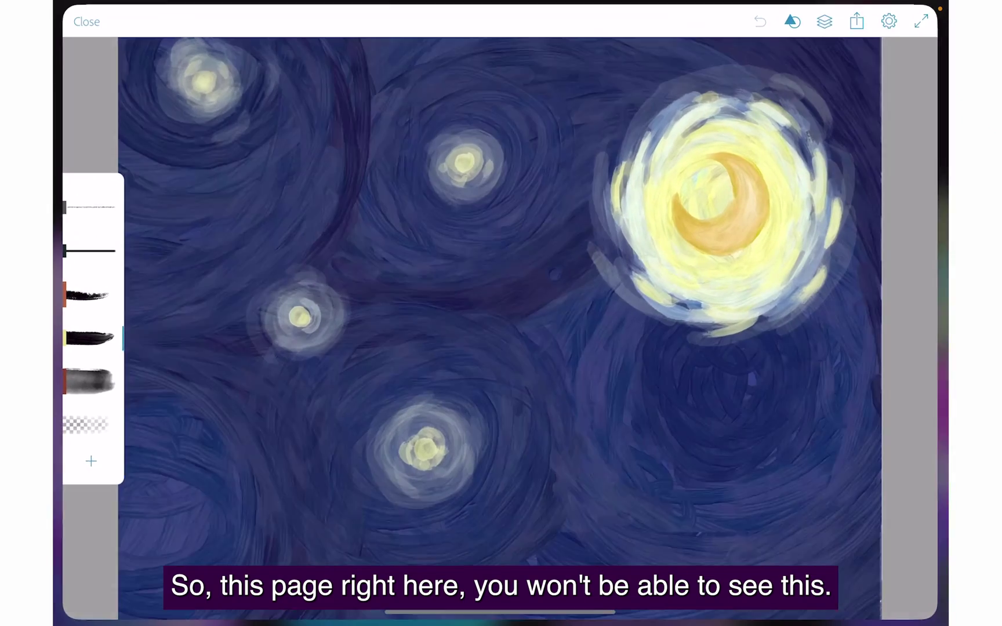
left_click(78, 16)
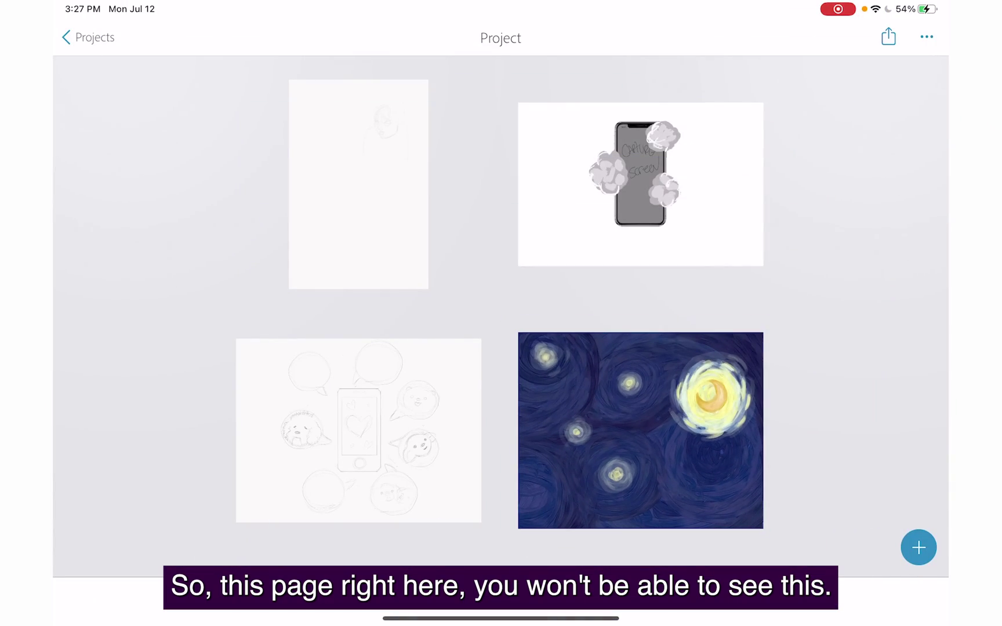
left_click(87, 37)
mouse_move(512, 203)
left_mouse_down()
mouse_move(512, 248)
mouse_move(631, 192)
mouse_move(639, 409)
mouse_move(633, 325)
left_mouse_up()
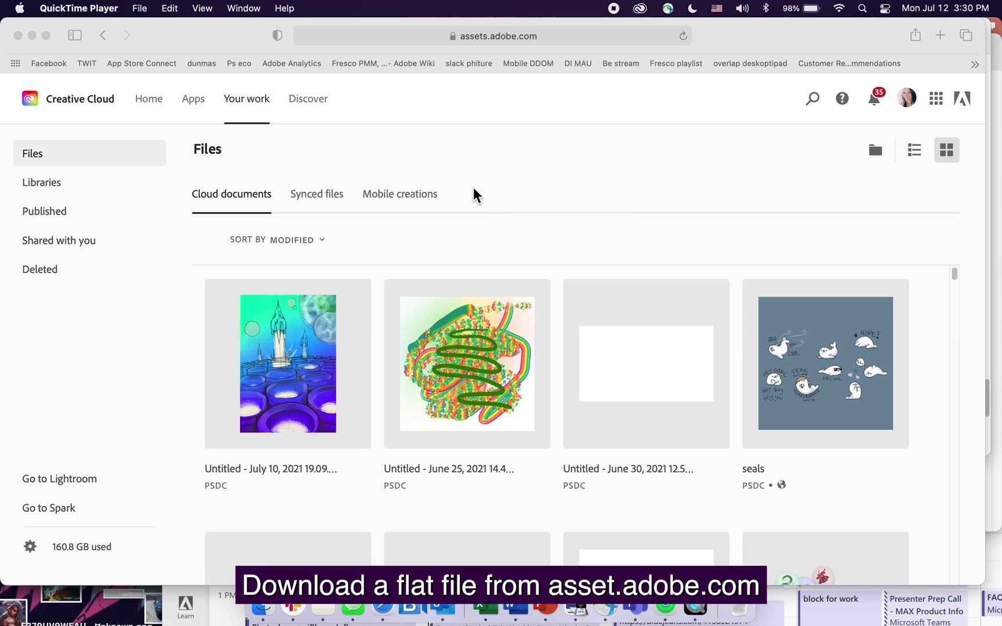
Check the signed-in account, then open the Mobile creations tab under Files
left_click(906, 99)
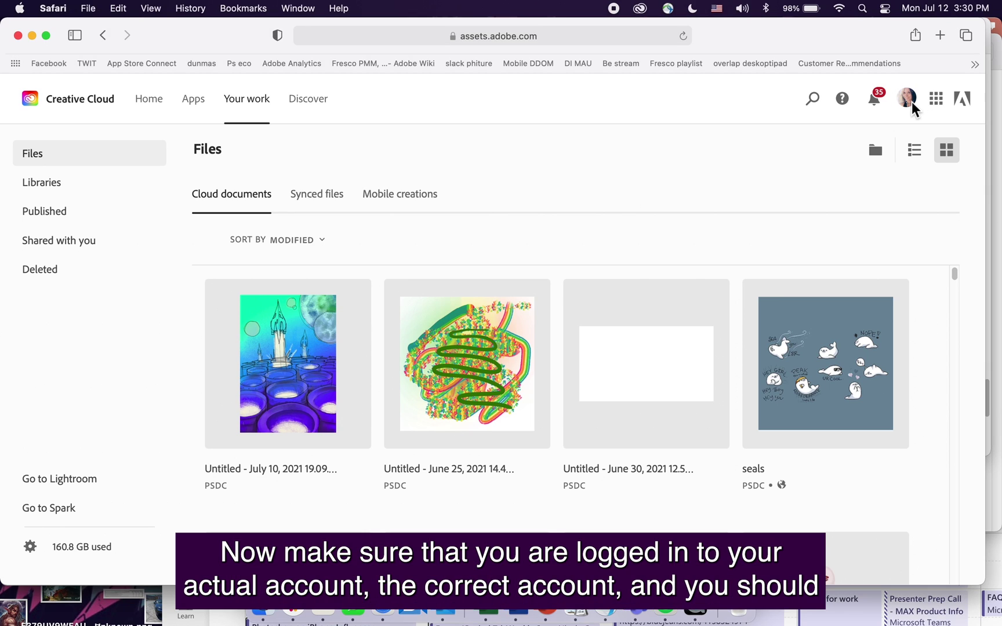
left_click(906, 98)
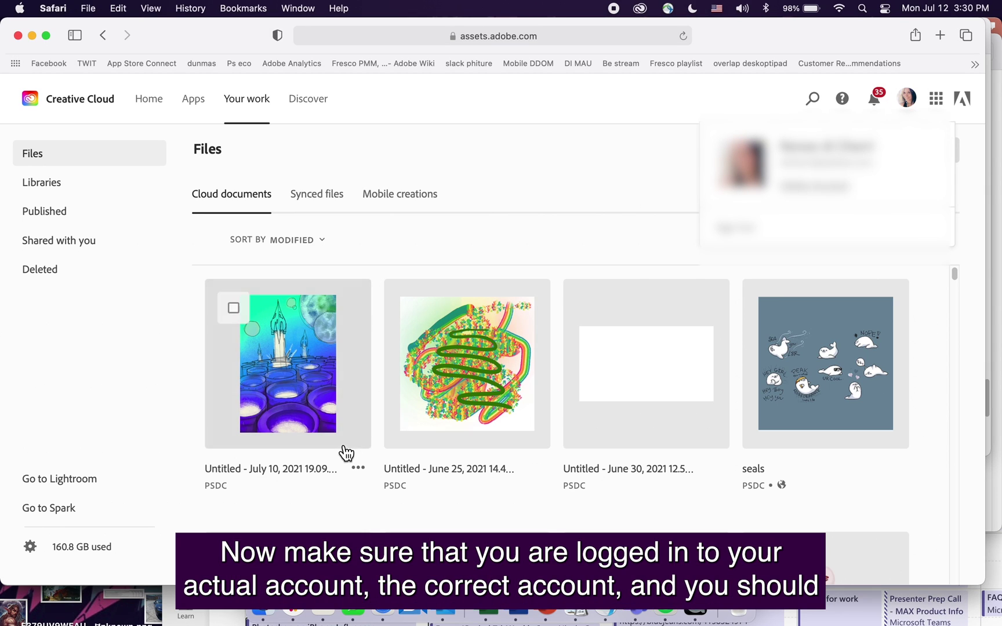
left_click(539, 181)
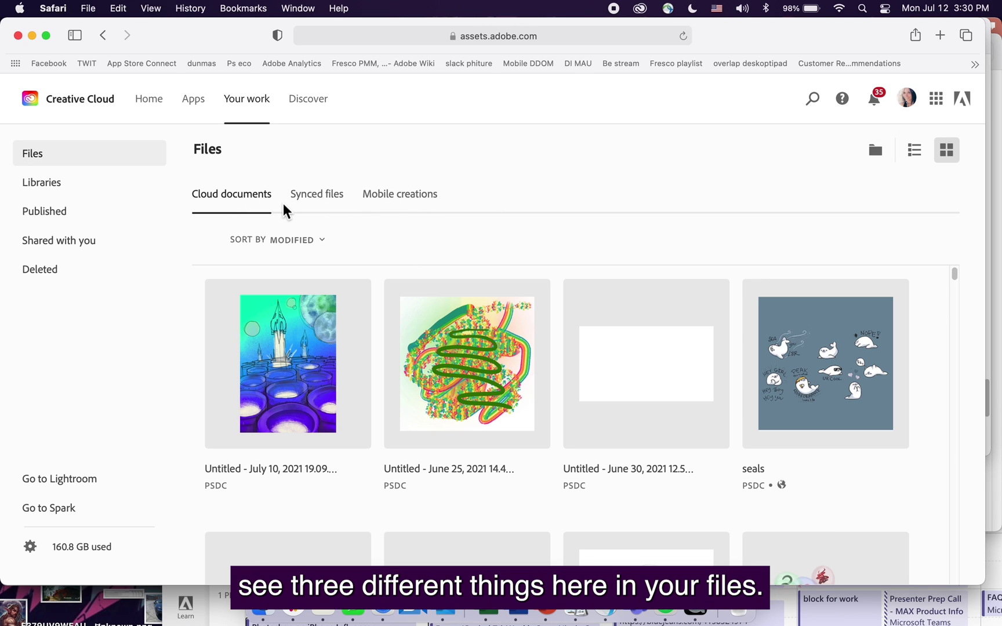
left_click(396, 200)
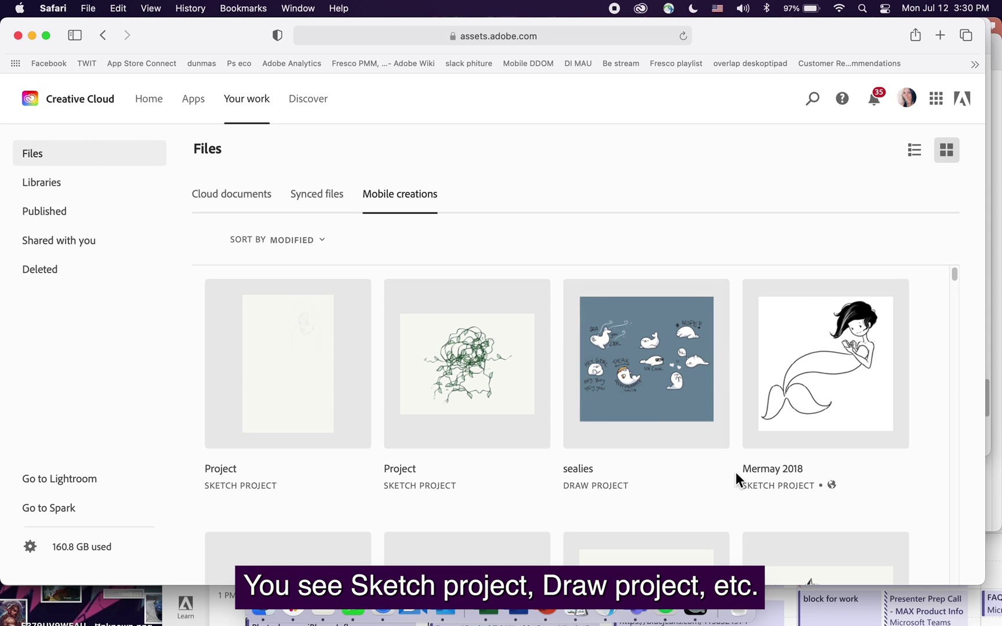
Open the sealies project, try Get link, then download it as a jpg
left_click(685, 345)
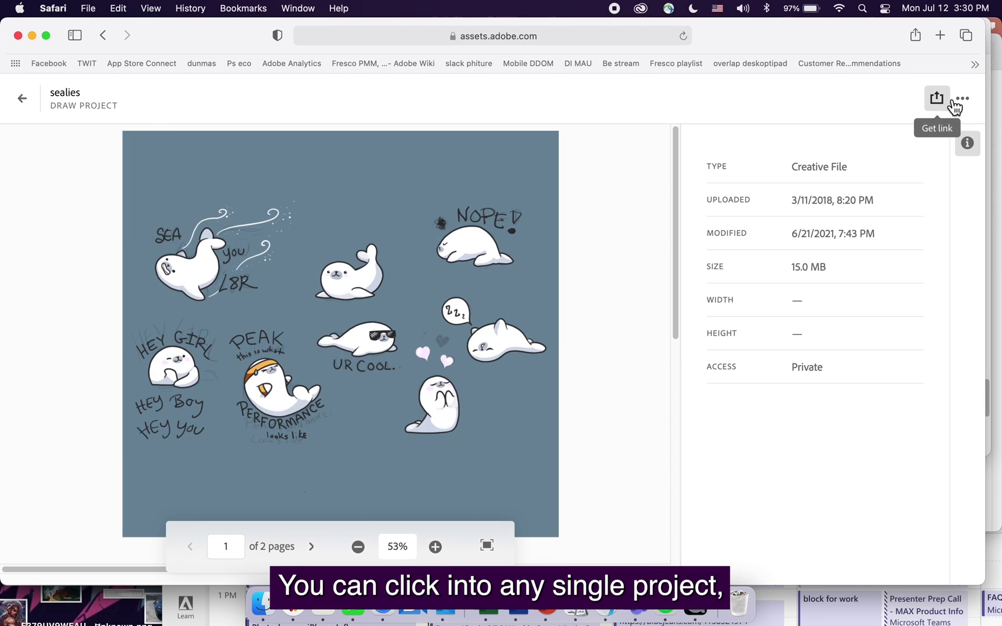
left_click(939, 104)
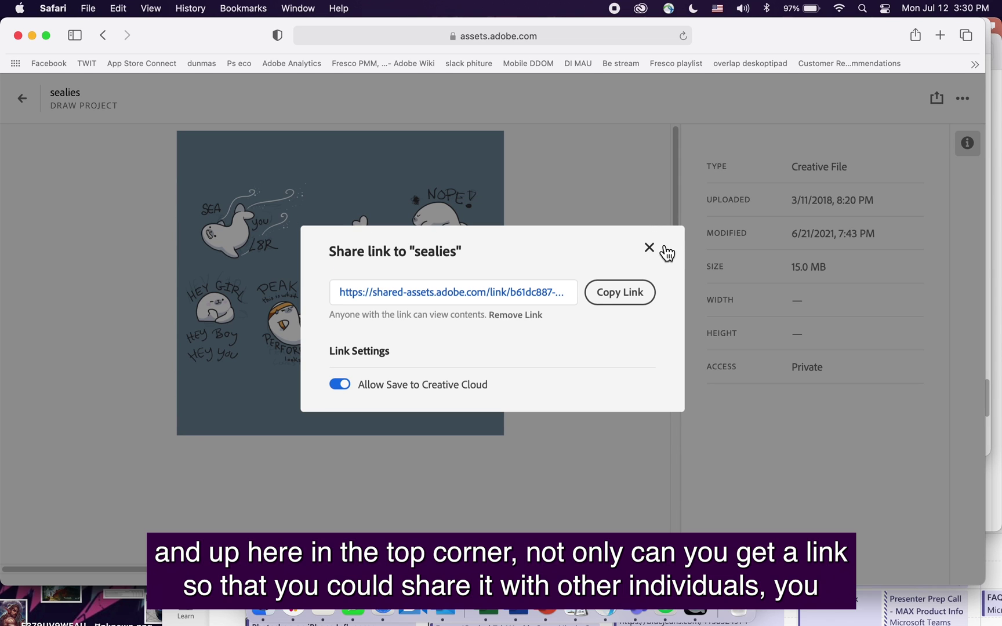
left_click(650, 249)
left_click(963, 100)
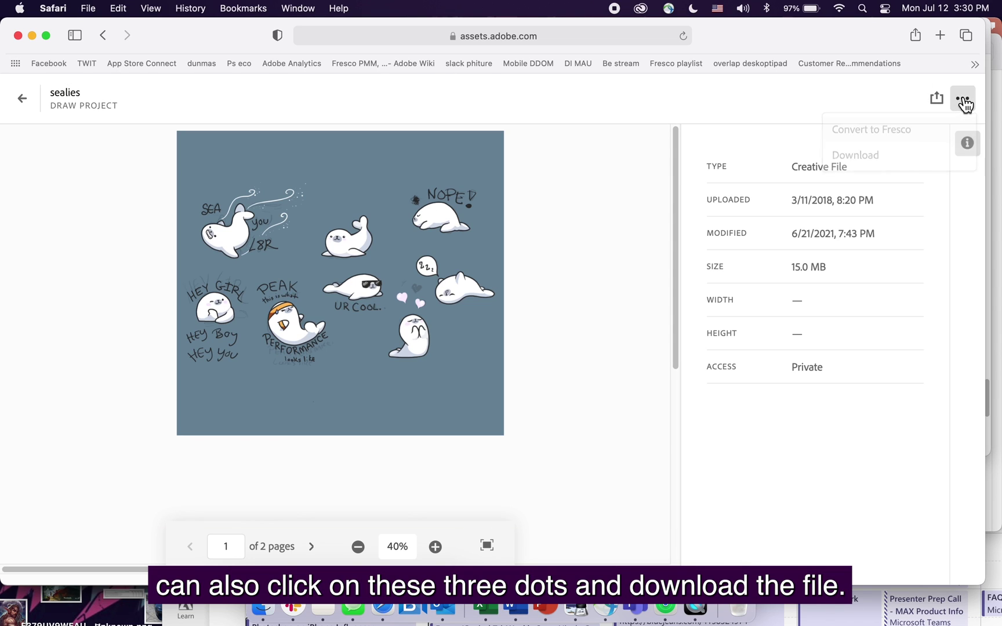
left_click(877, 159)
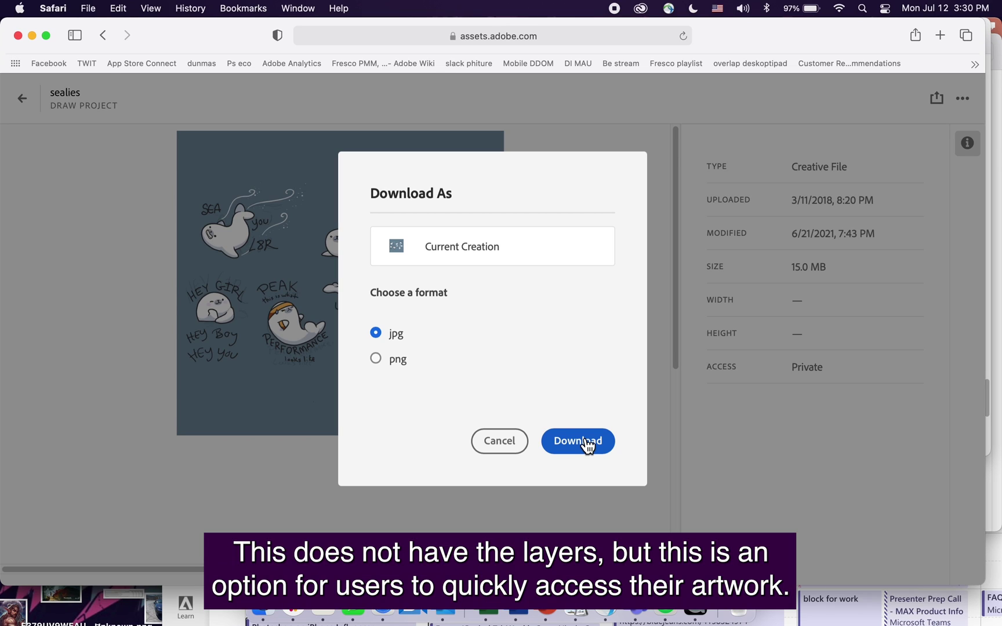
left_click(588, 445)
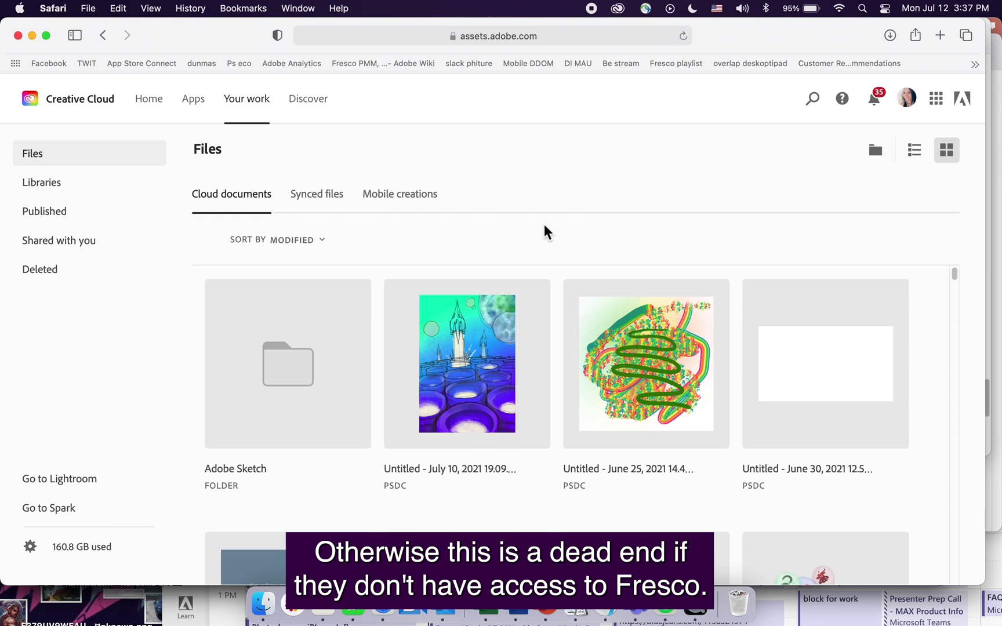
Switch to the Mobile creations tab listing sealies and Mermay 2018
left_click(404, 197)
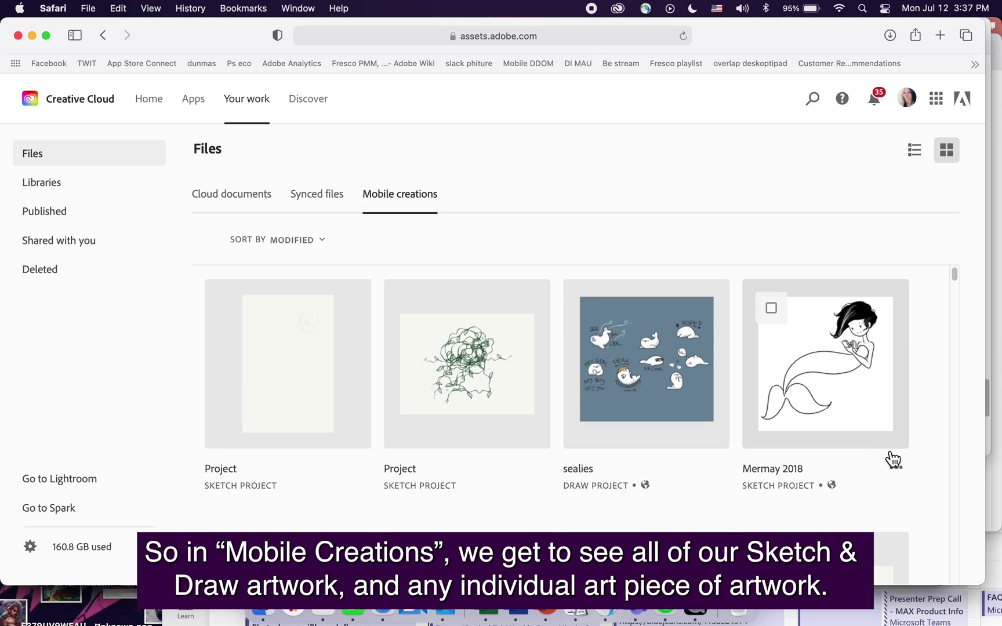
Convert the Mermay 2018 project to Fresco from its ••• menu
left_click(886, 374)
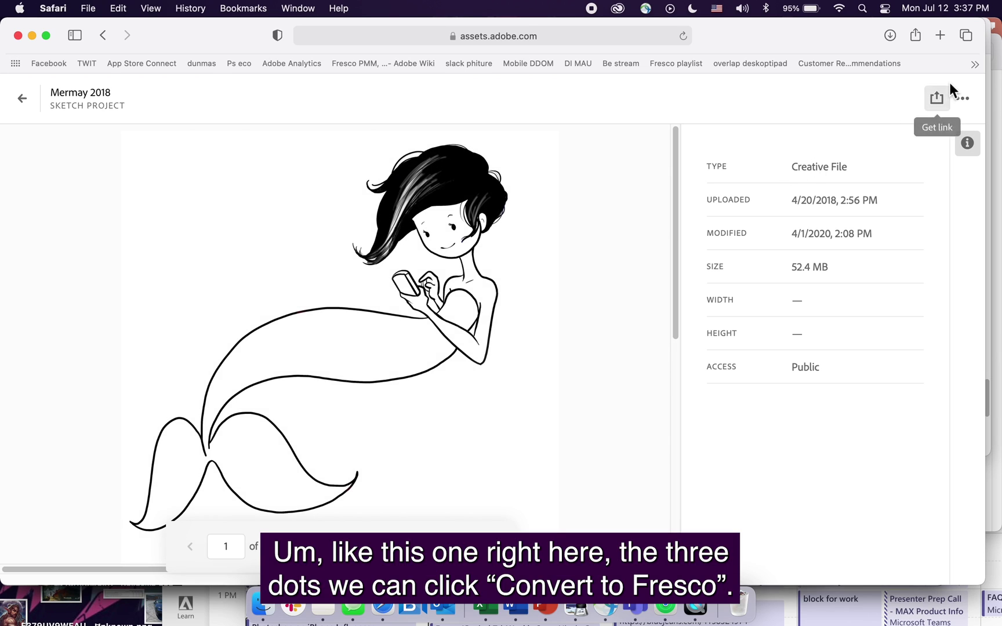
left_click(962, 99)
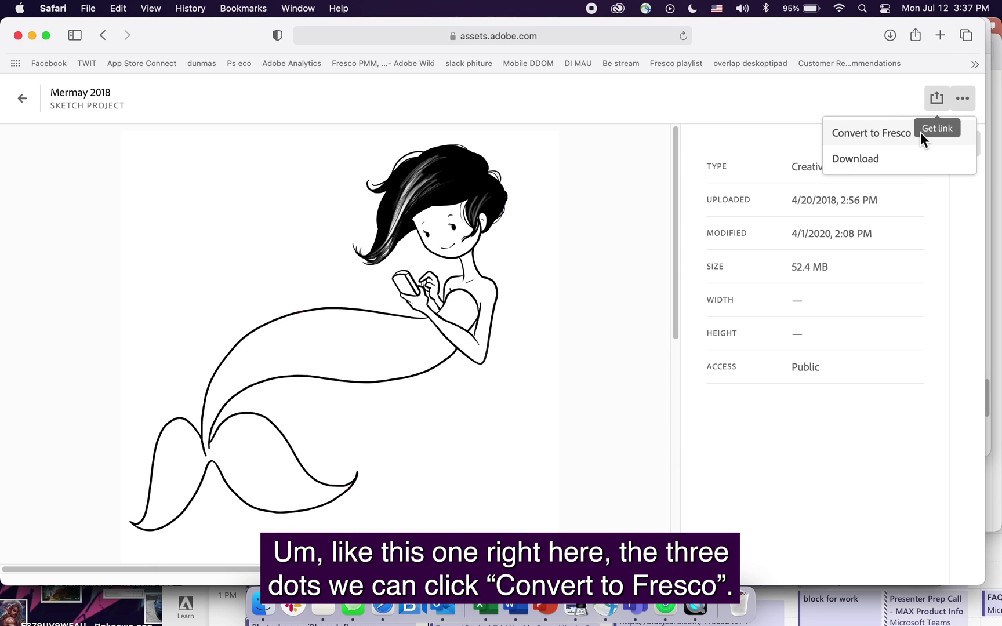
left_click(879, 138)
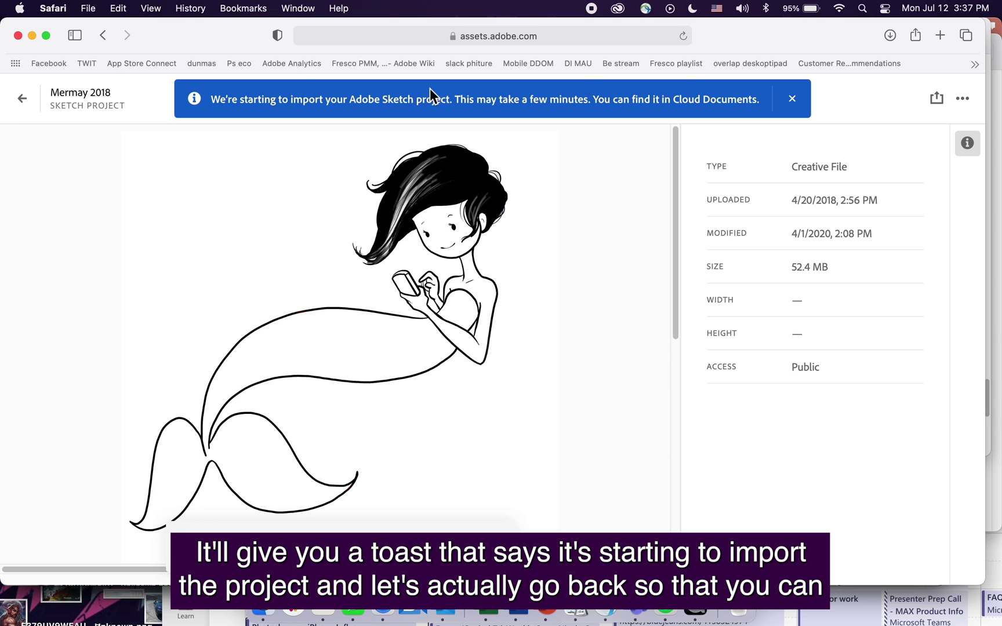
Show Cloud documents sorted by Modified and open the Adobe Sketch folder
left_click(22, 99)
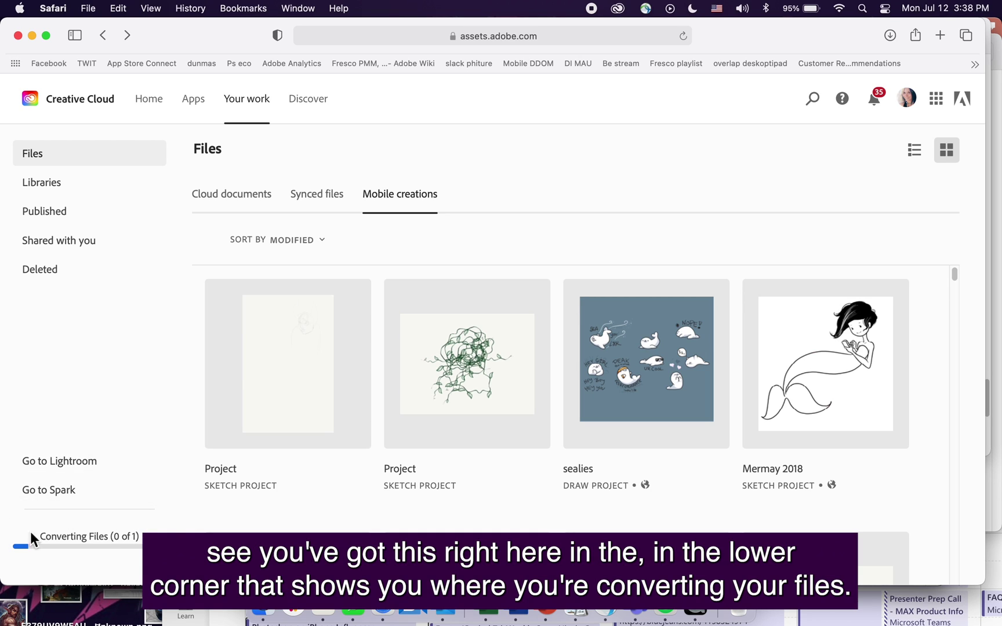
mouse_move(310, 347)
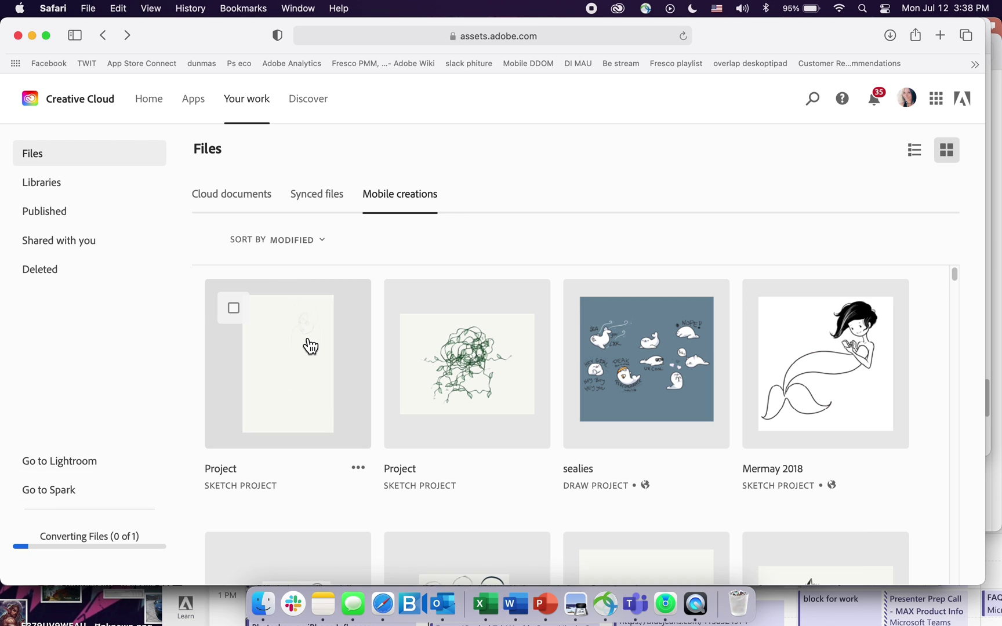
left_click(261, 197)
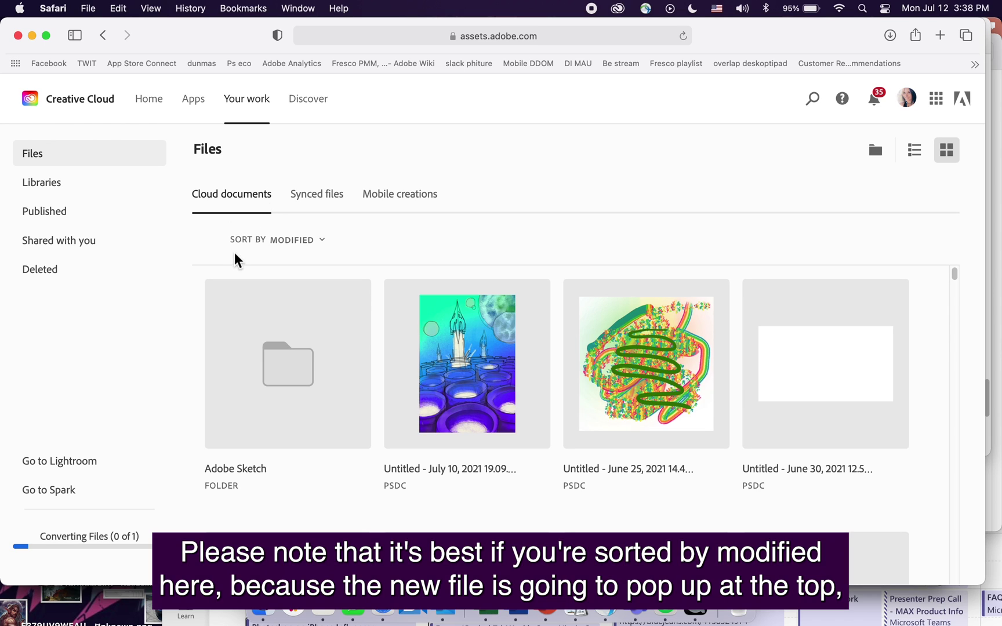
left_click(316, 246)
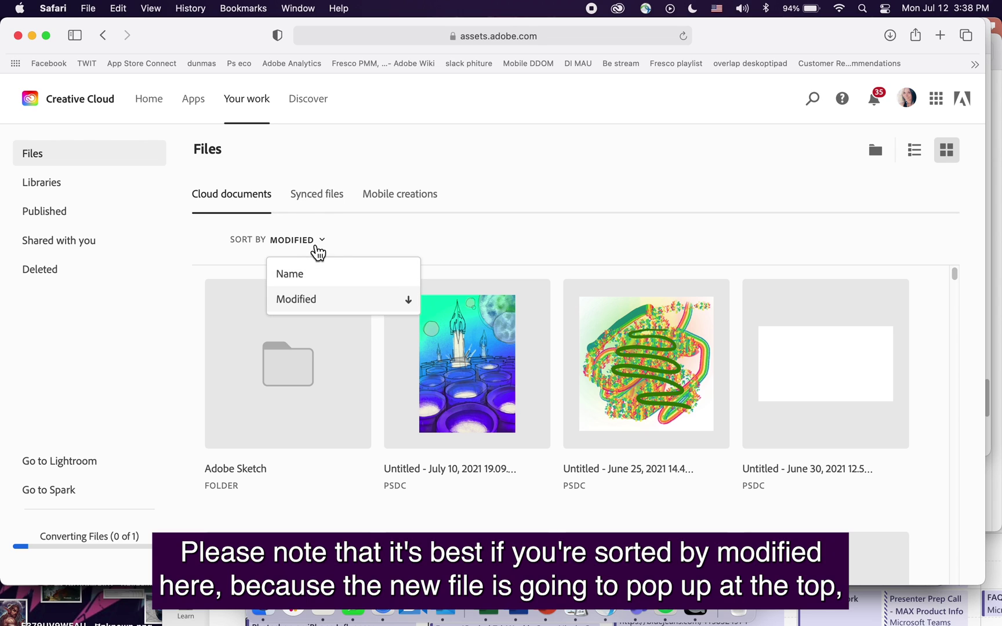
left_click(316, 247)
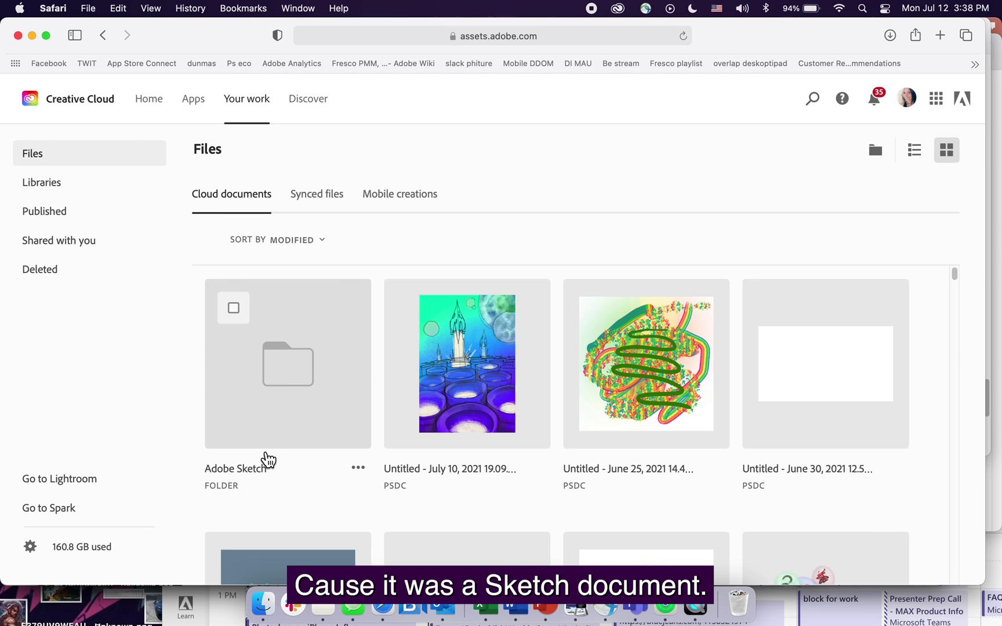
left_click(277, 402)
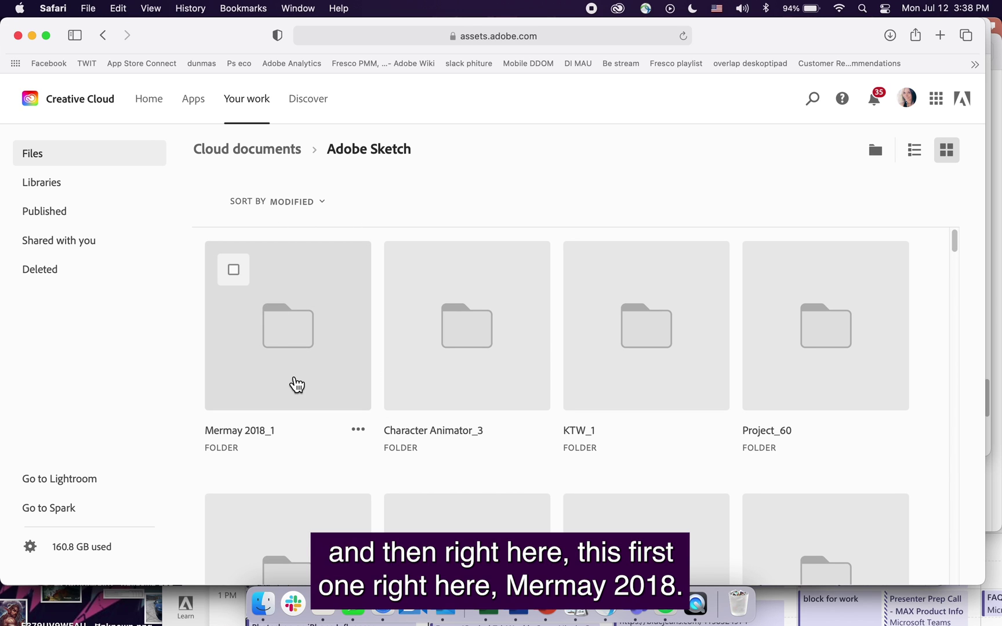
left_click(291, 376)
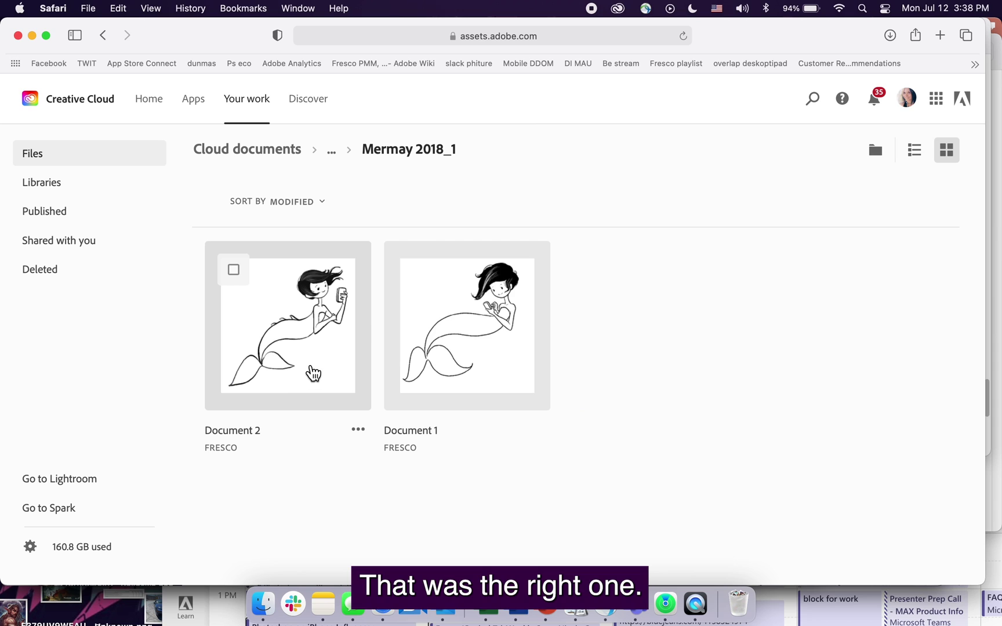
left_click(425, 371)
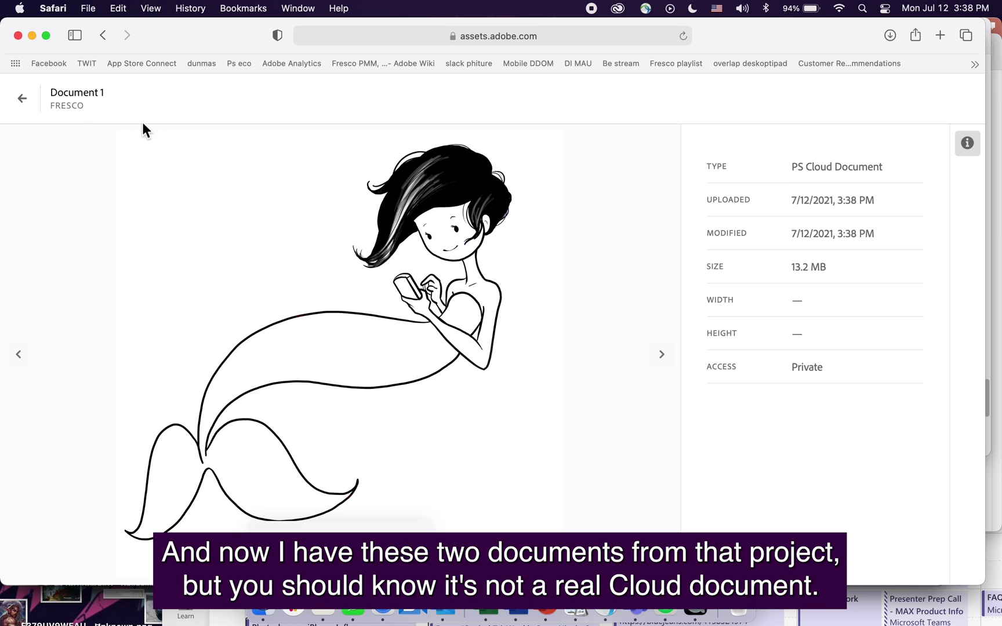
left_click(23, 99)
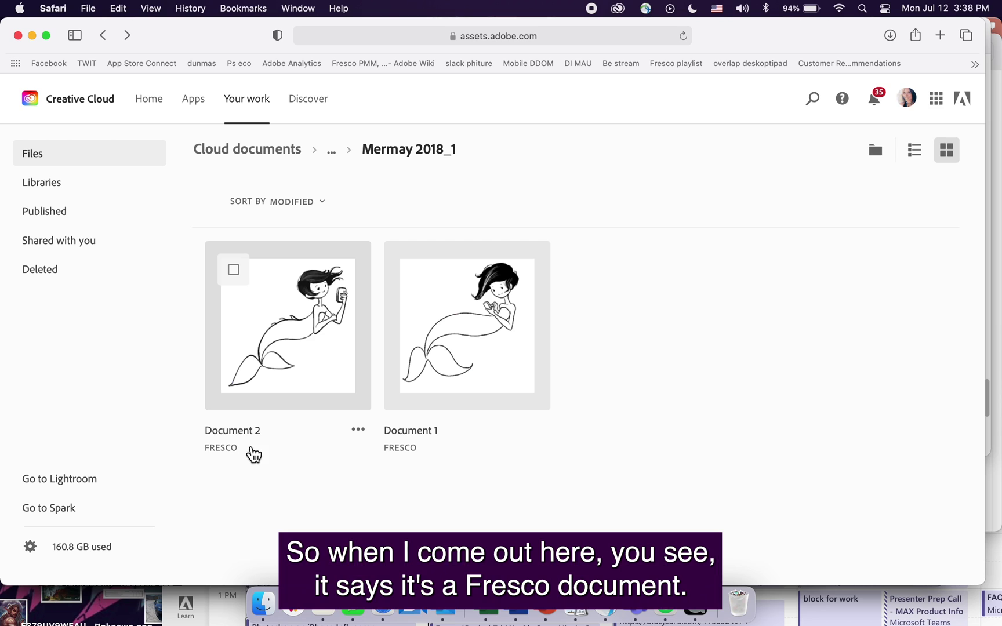
left_click(244, 152)
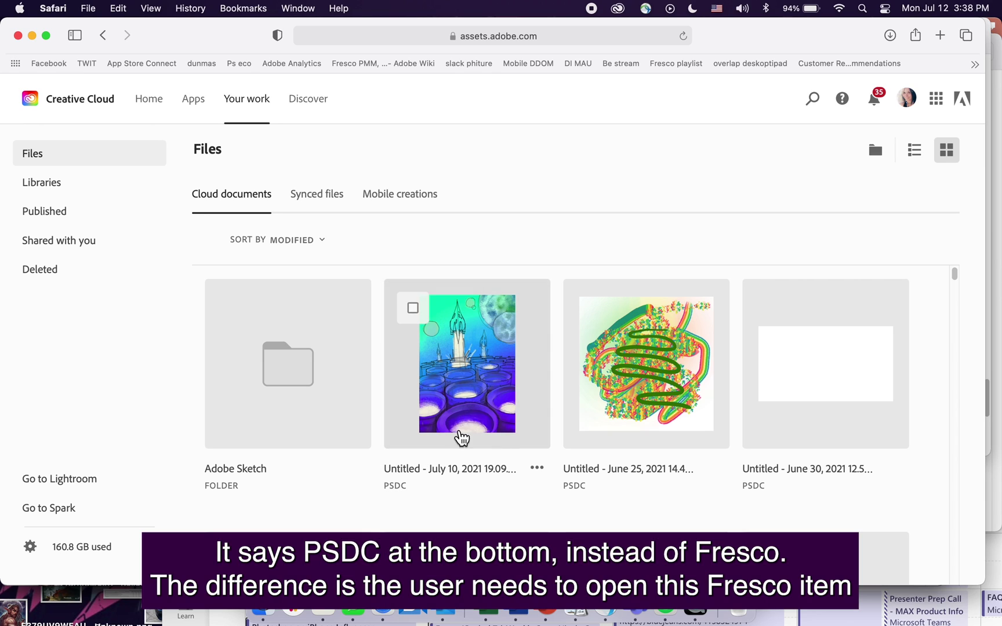
Open Adobe Sketch > Mermay 2018_1 and preview Document 2 without deleting anything
left_click(237, 346)
left_click(250, 339)
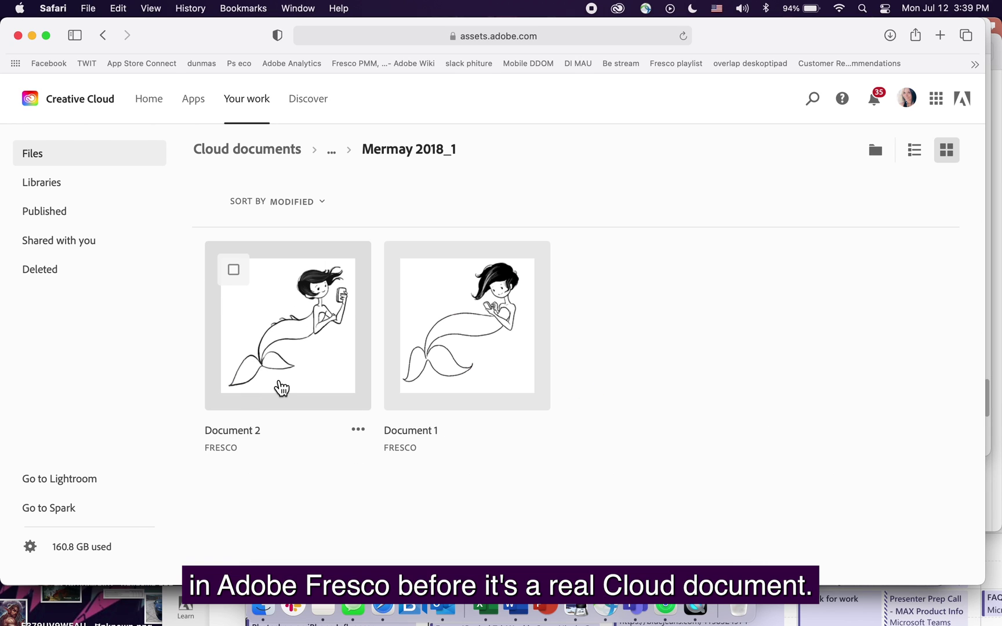
left_click(358, 430)
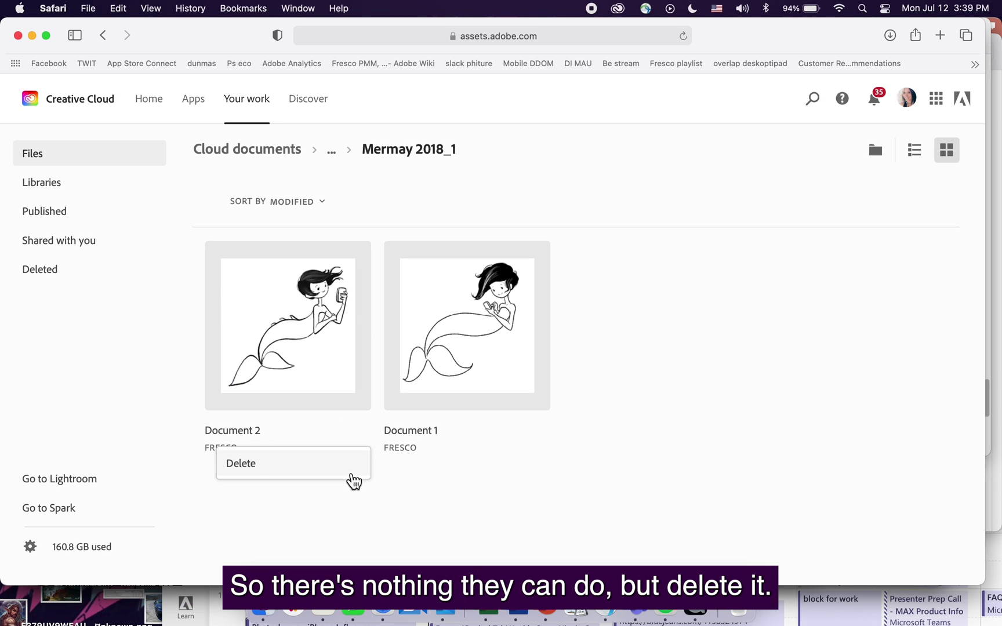
left_click(407, 496)
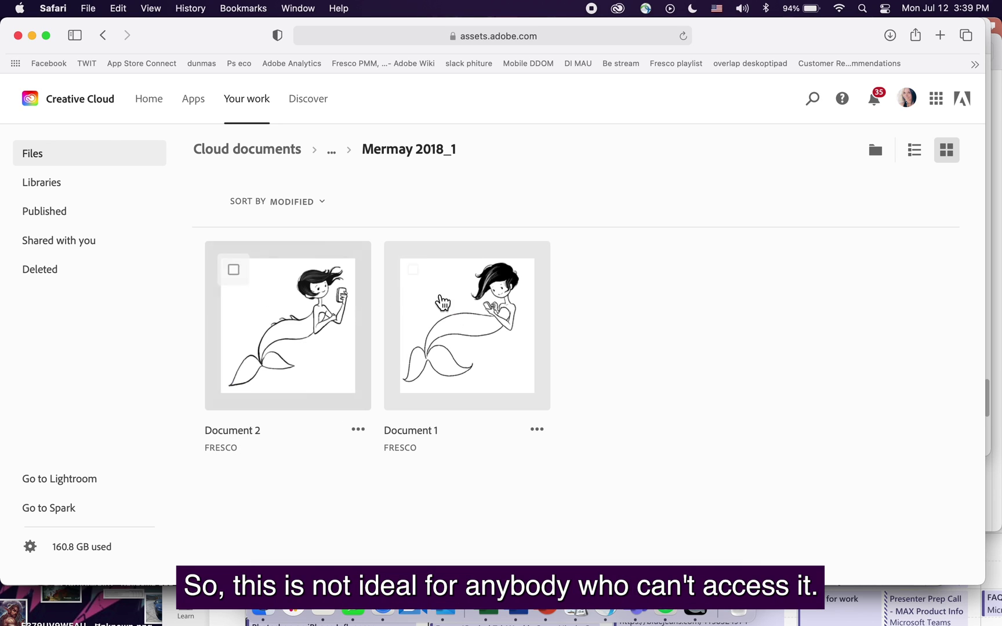
left_click(315, 331)
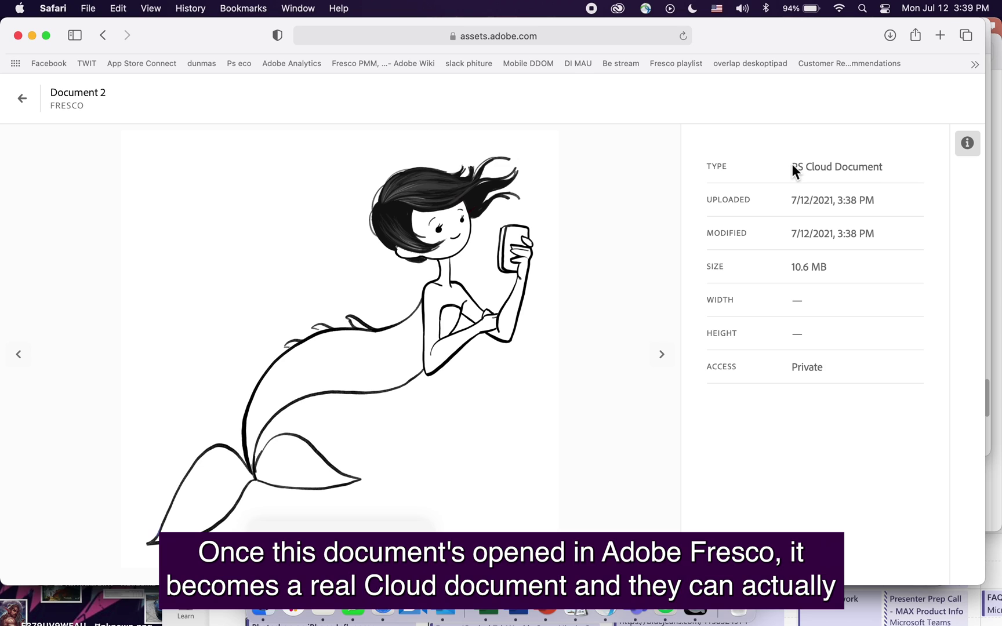
Return to the top-level Cloud documents and show the July 10 PSDC file's actions
left_click(29, 107)
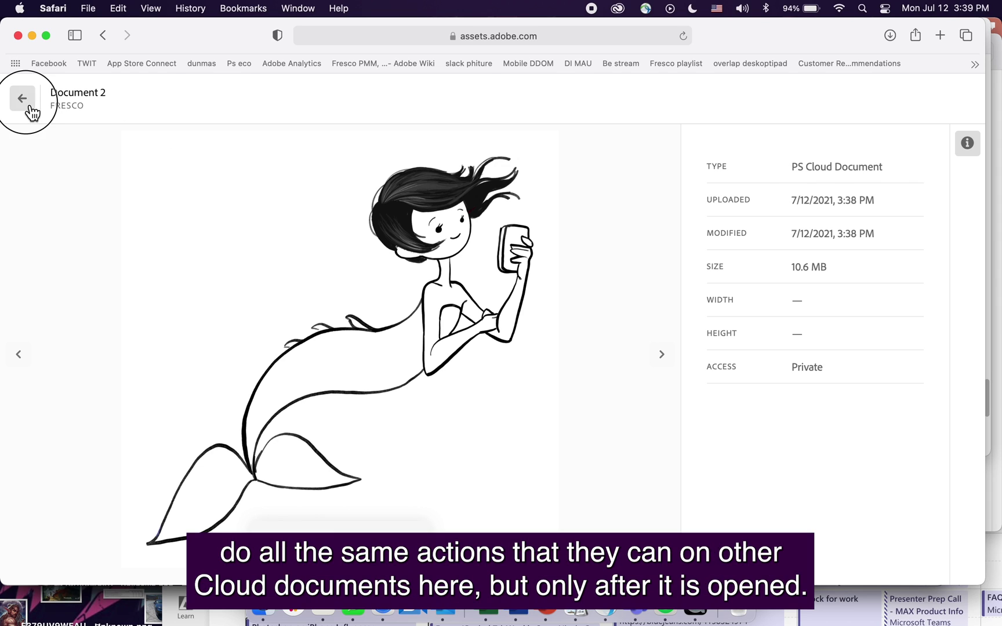
left_click(225, 165)
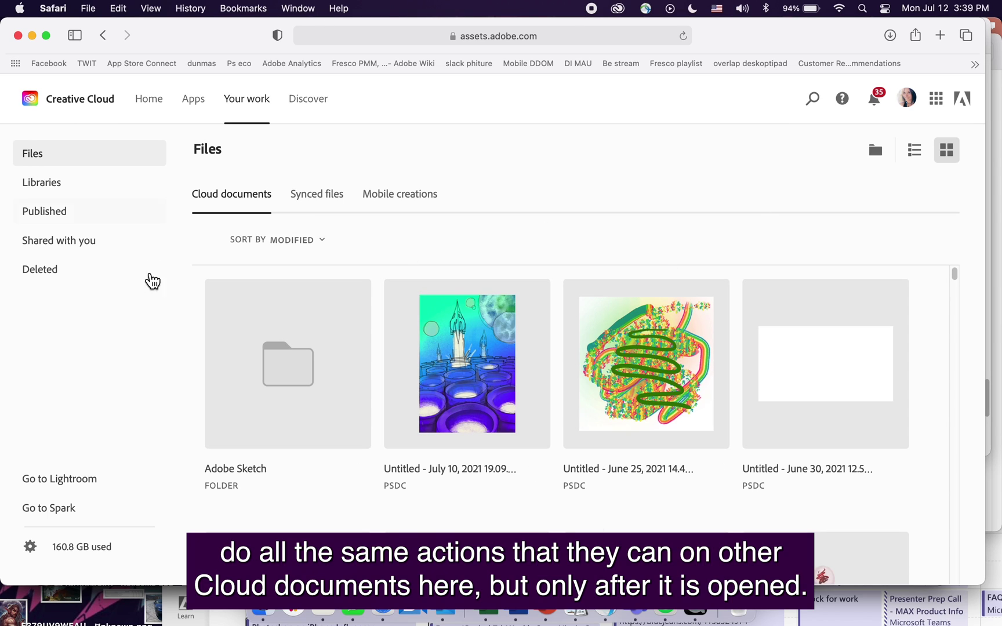
mouse_move(456, 467)
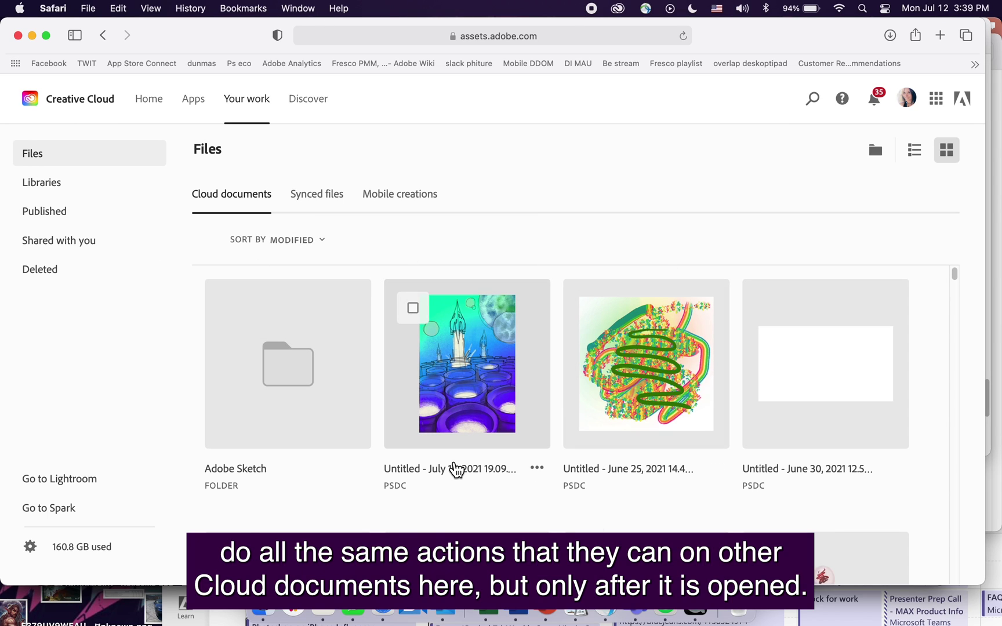
left_click(537, 468)
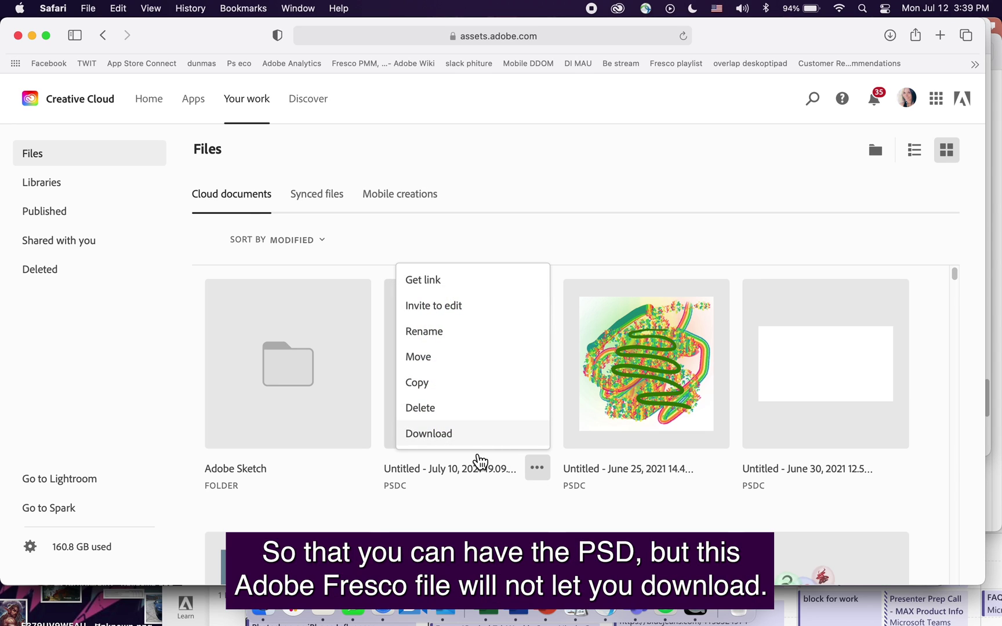
In Adobe Sketch > Mermay 2018_1, confirm Document 2's actions offer only Delete, not Download
left_click(227, 380)
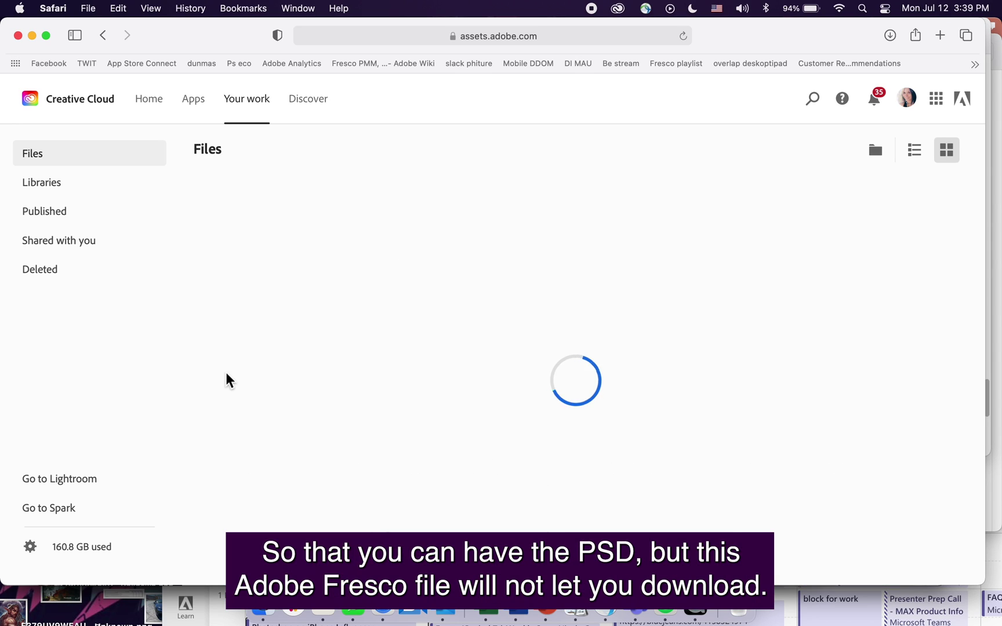
left_click(322, 314)
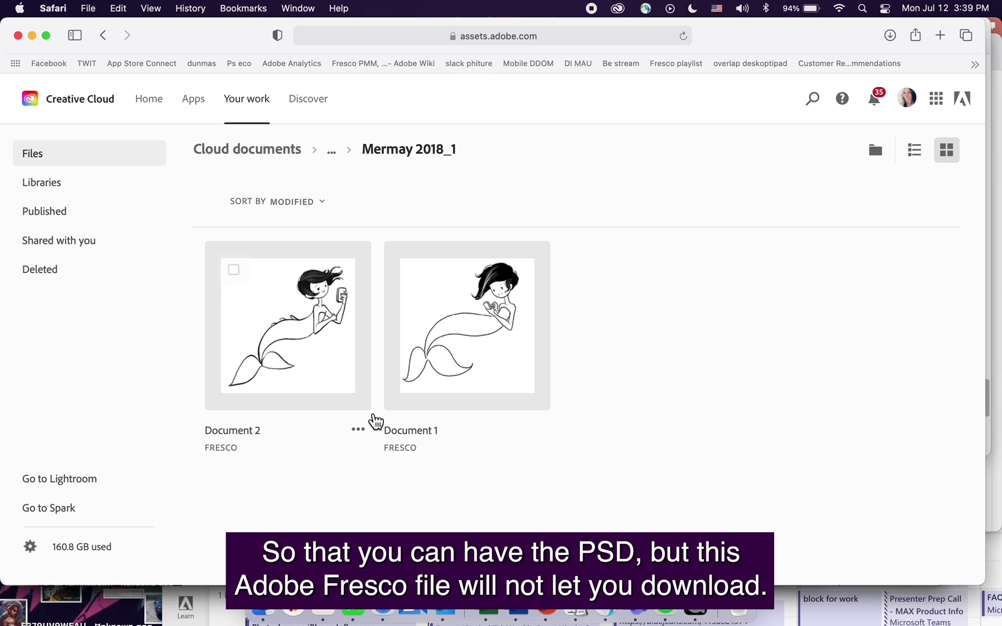
left_click(358, 432)
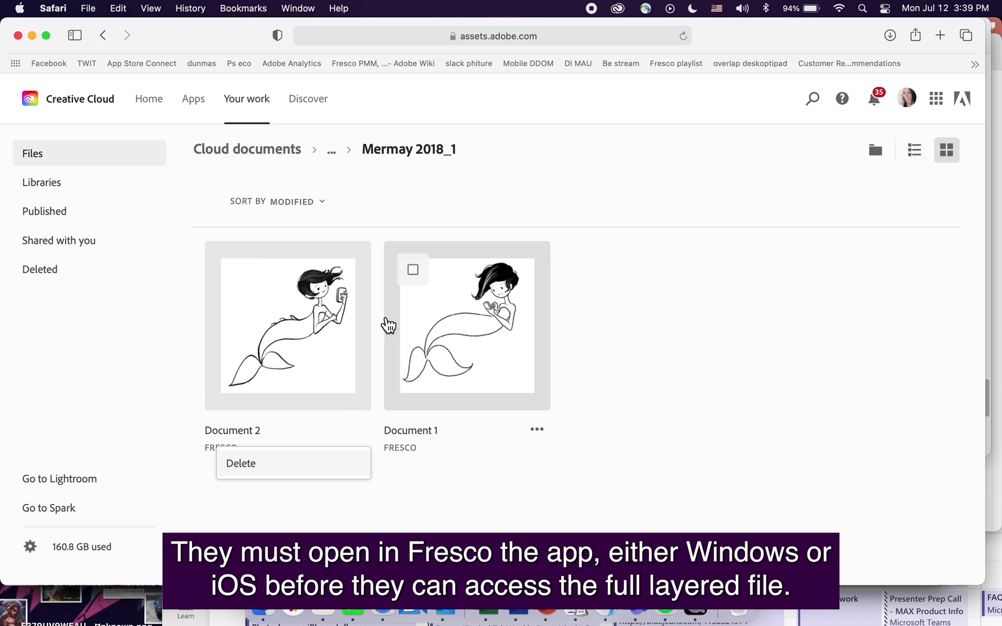
left_click(606, 307)
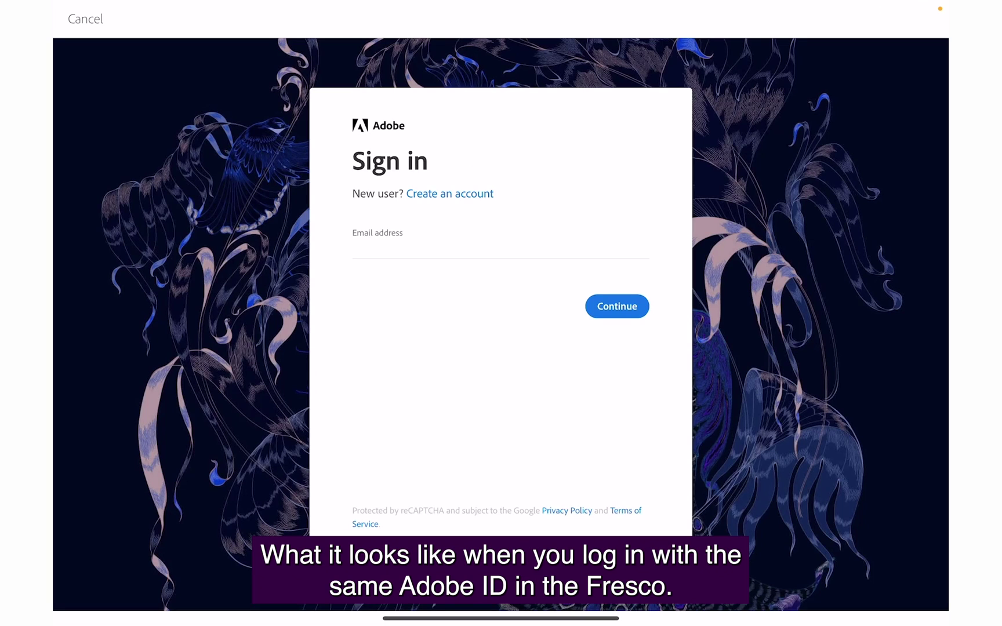
Sign in to Fresco with the Adobe ID e-mail and password, skipping the passwordless sign-in offer
left_click(500, 248)
type("ulcrma")
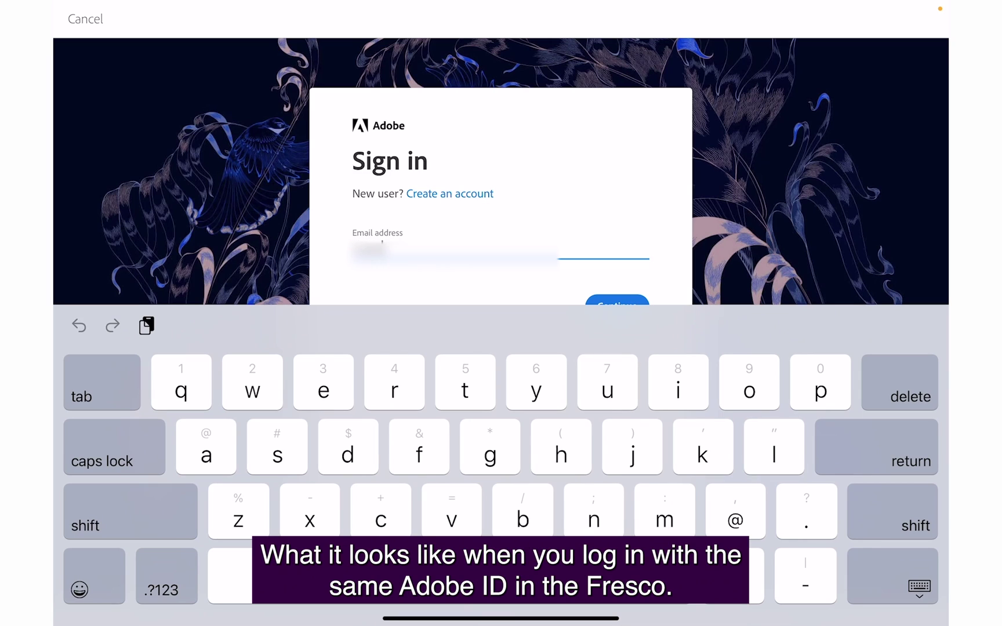
type("cm")
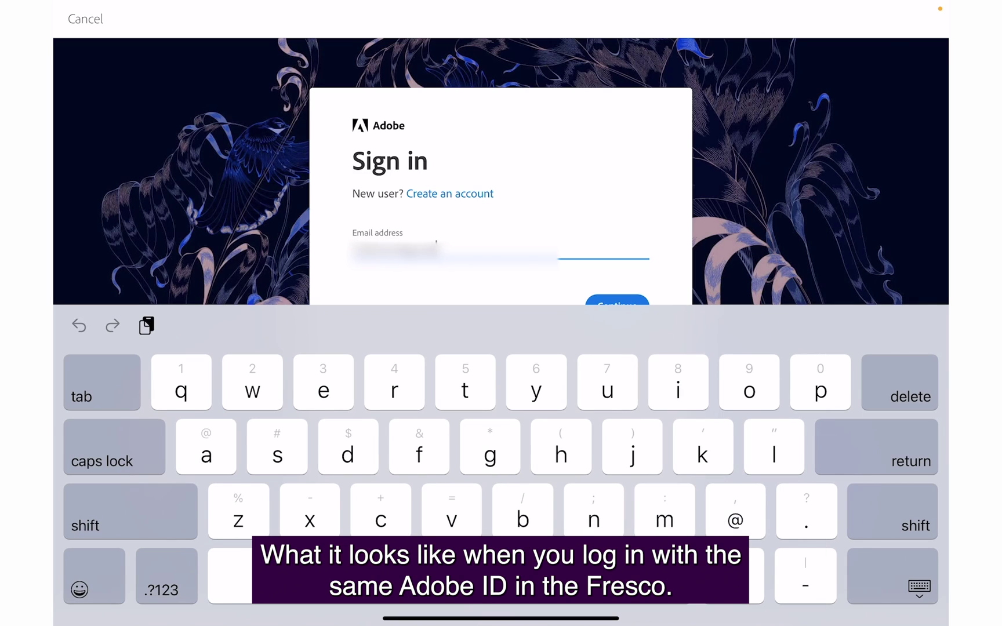
key("Return")
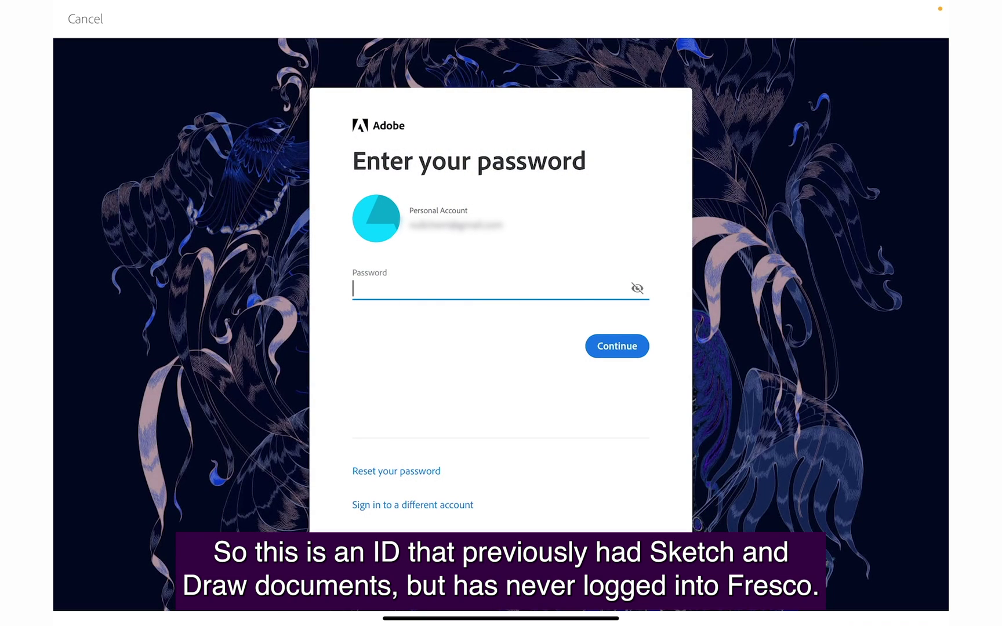
type("••••••••••••")
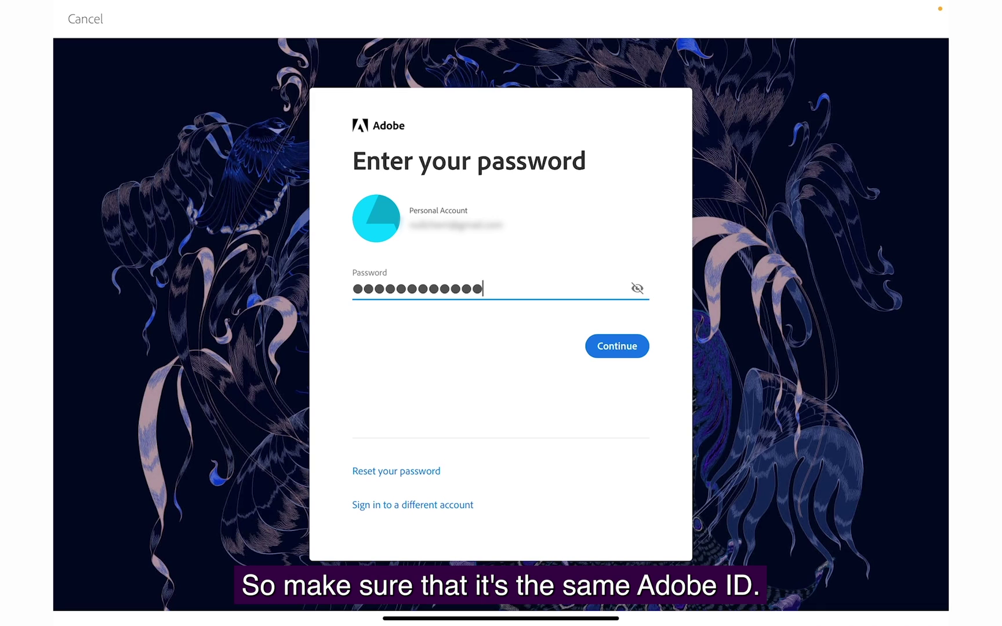
key("Return")
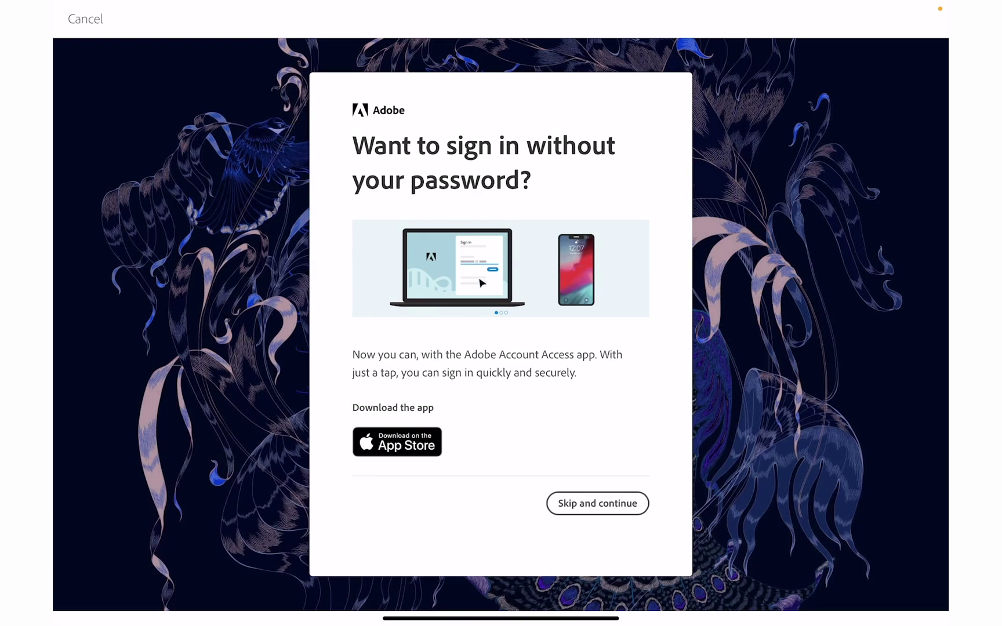
left_click(598, 503)
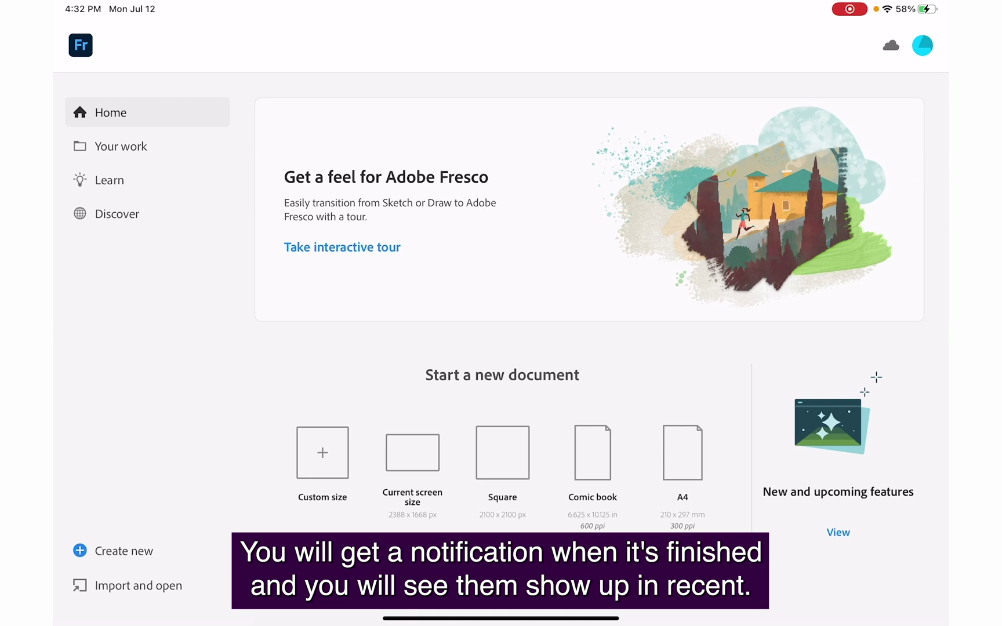
Open Your work > Cloud documents and browse into Adobe Sketch > Project
scroll(589, 302, "down", 4)
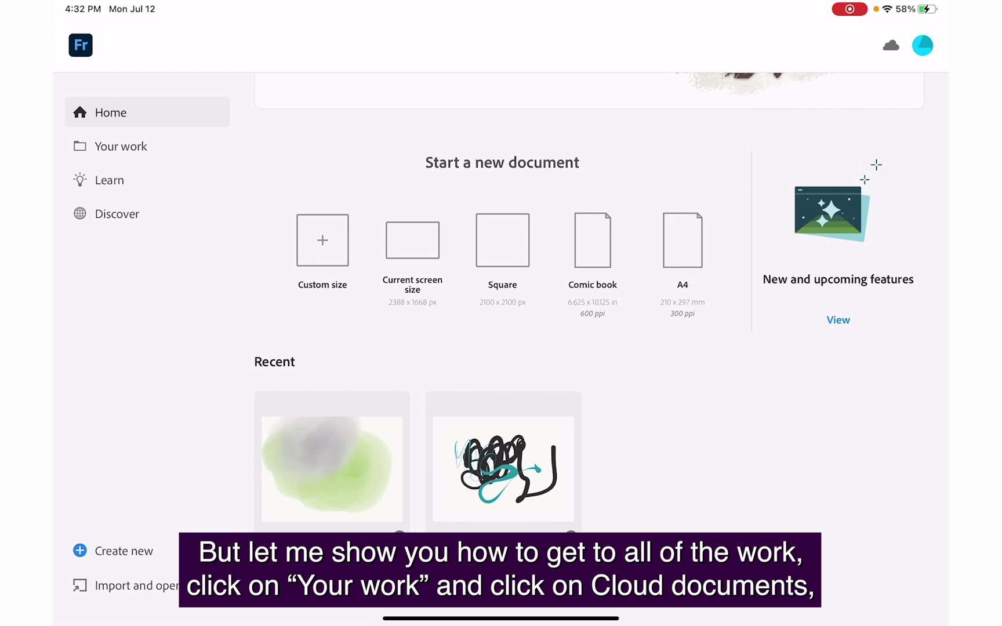
left_click(120, 146)
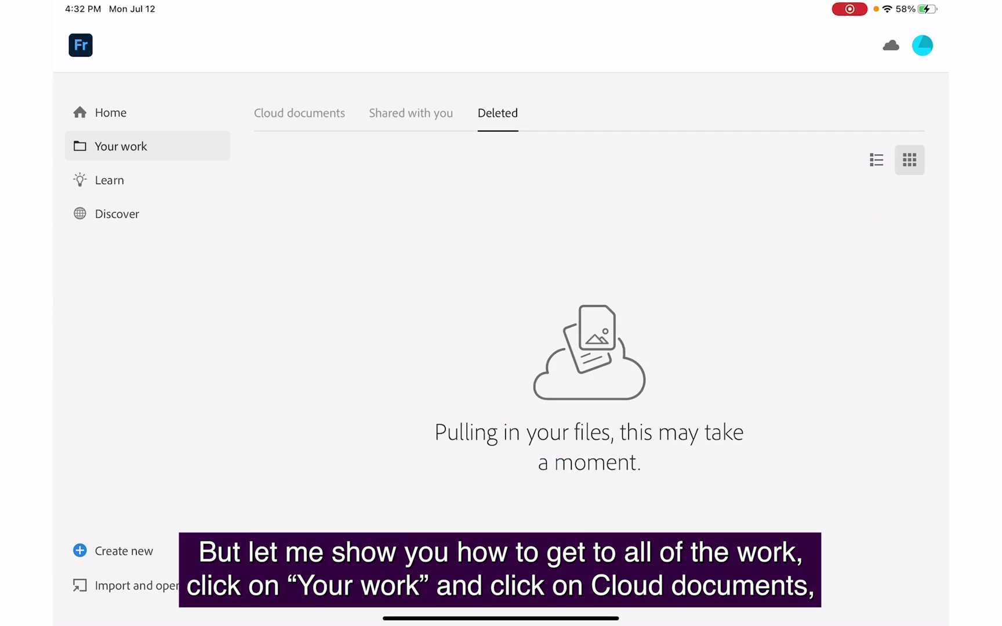
left_click(300, 112)
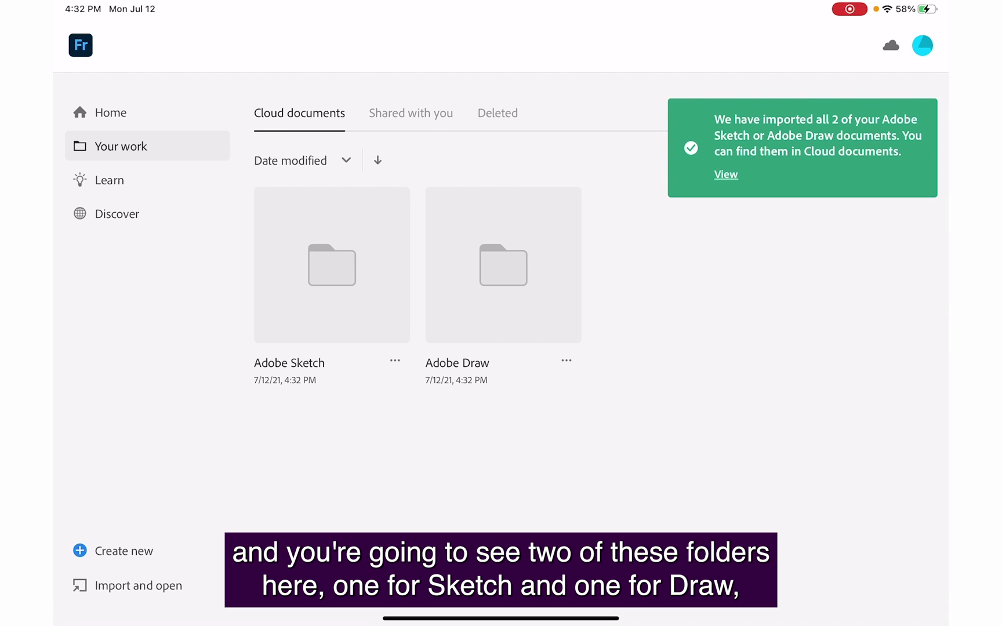
left_click(332, 265)
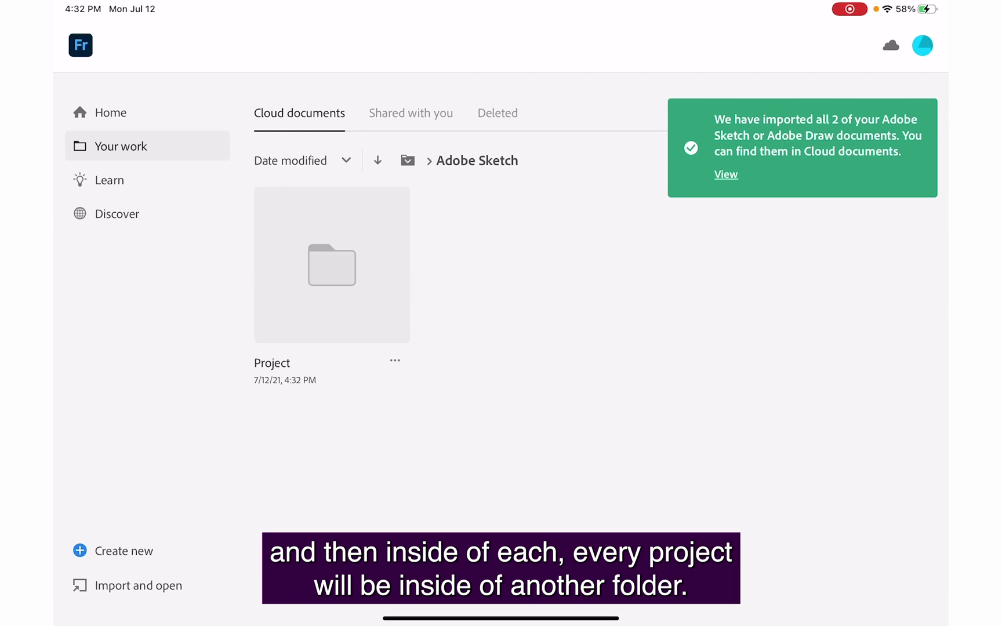
left_click(332, 265)
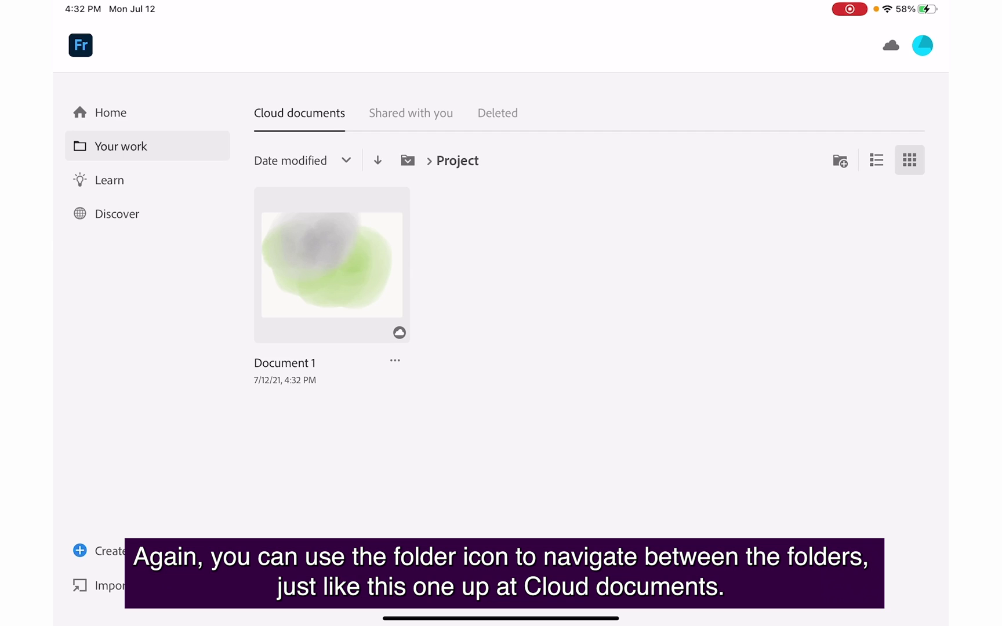
Go back to Cloud documents and browse into Adobe Draw > Project
left_click(408, 160)
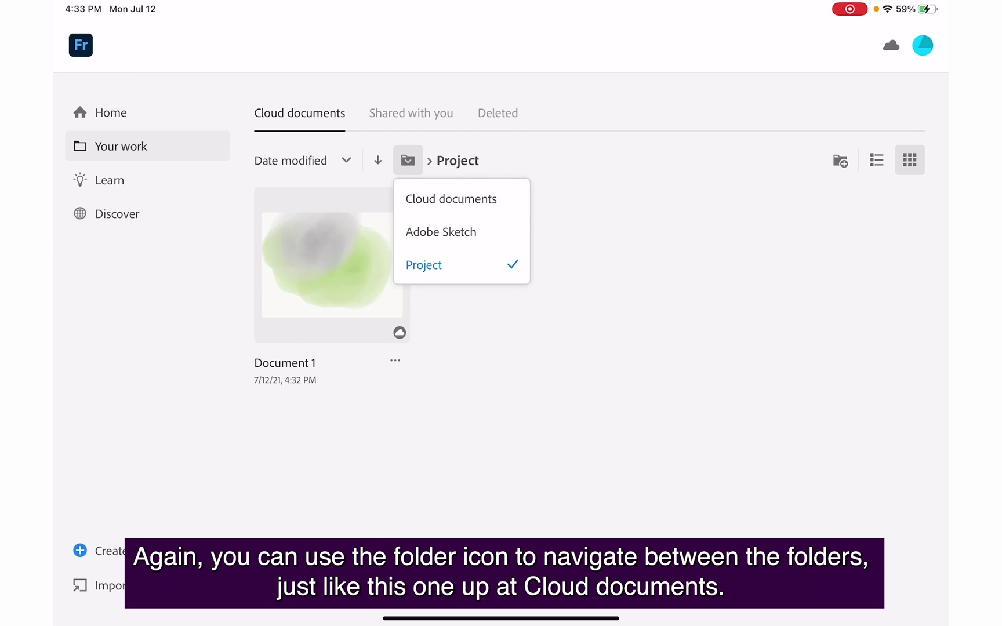
left_click(451, 199)
left_click(503, 264)
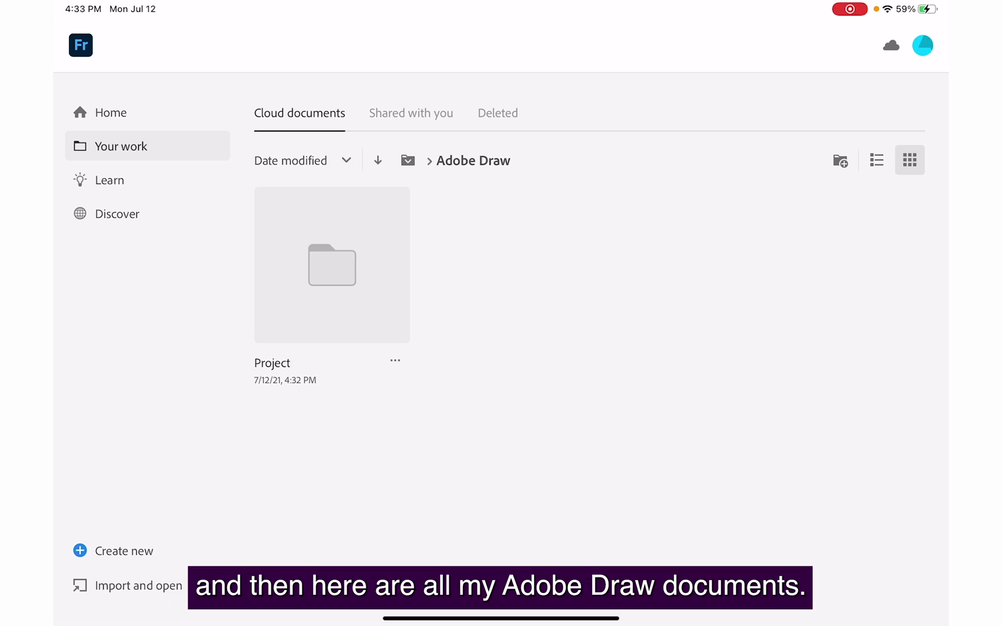
left_click(332, 265)
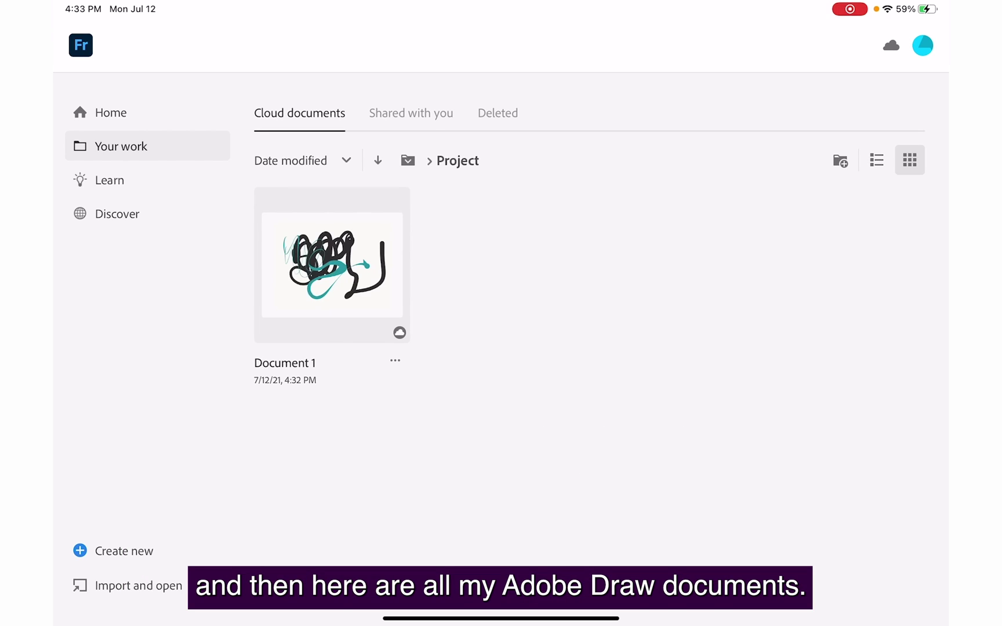
left_click(408, 160)
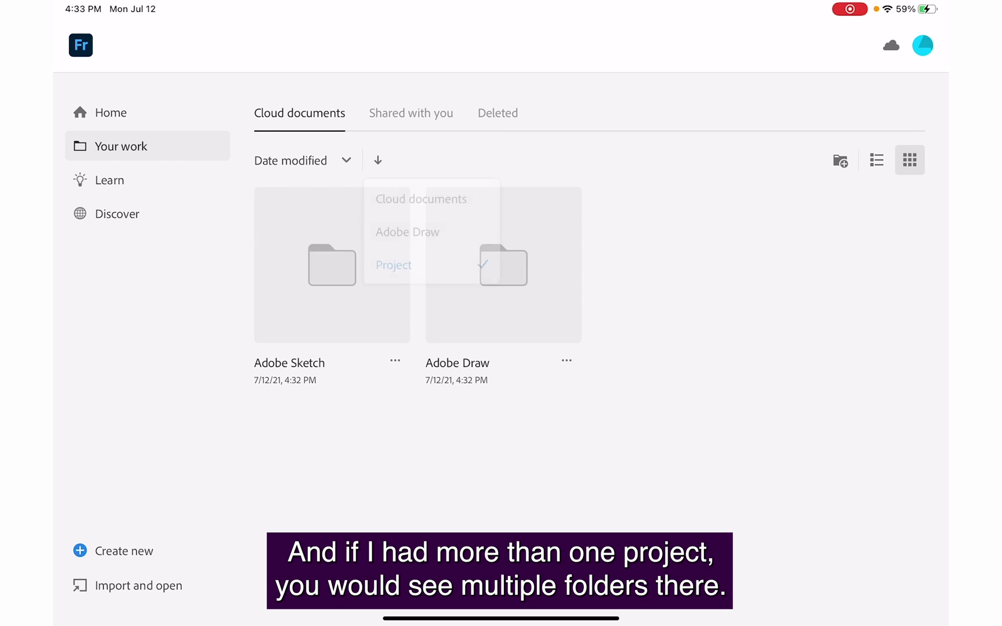